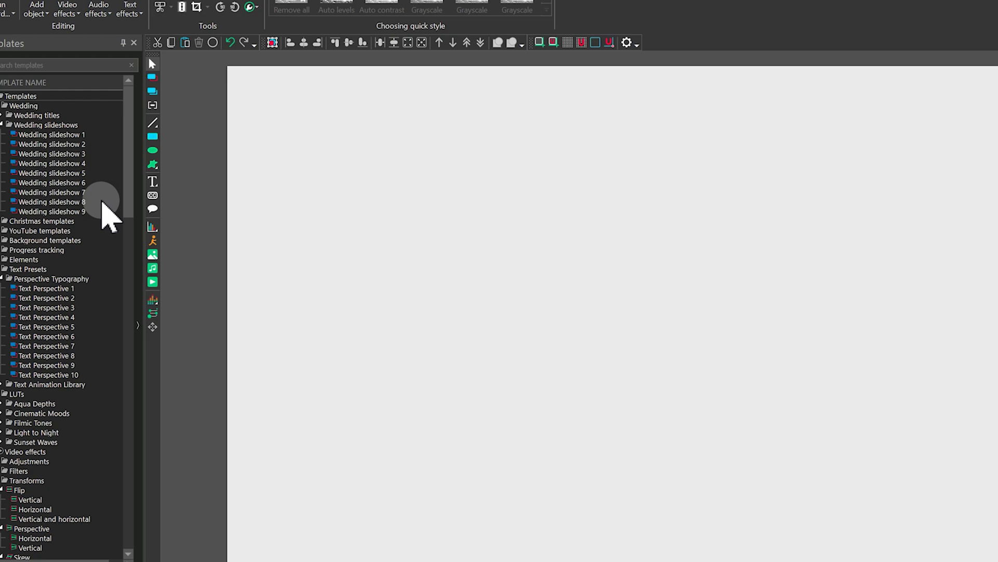
Add a plain text box spanning the scene and paste in the teal 'VSDC VIDEO EDITOR' title.
left_click(111, 153)
left_click_drag(242, 238, 333, 231)
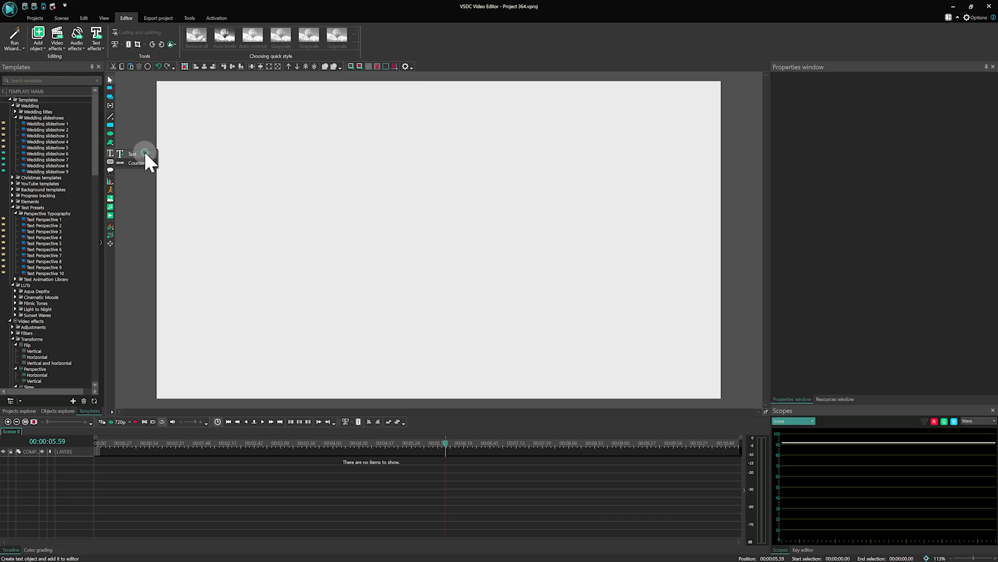
left_click_drag(145, 152, 145, 152)
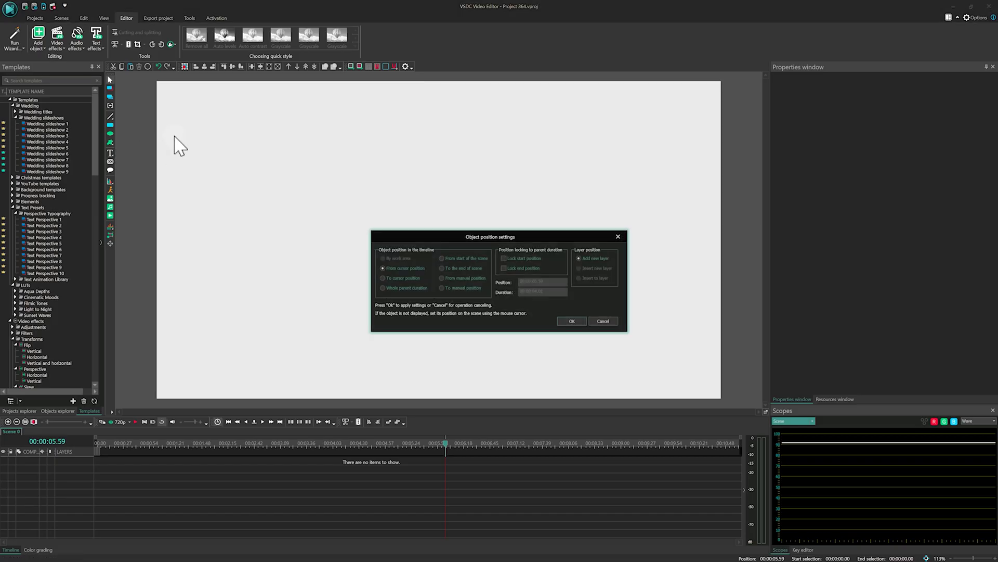
left_click(192, 88)
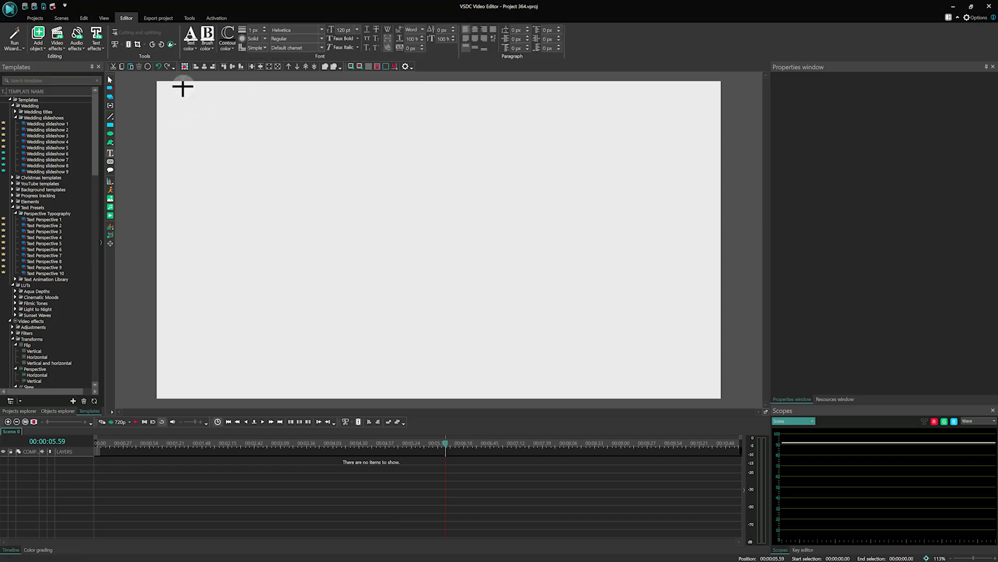
left_click_drag(182, 86, 710, 393)
type("VSDC VIDEO EDITOR")
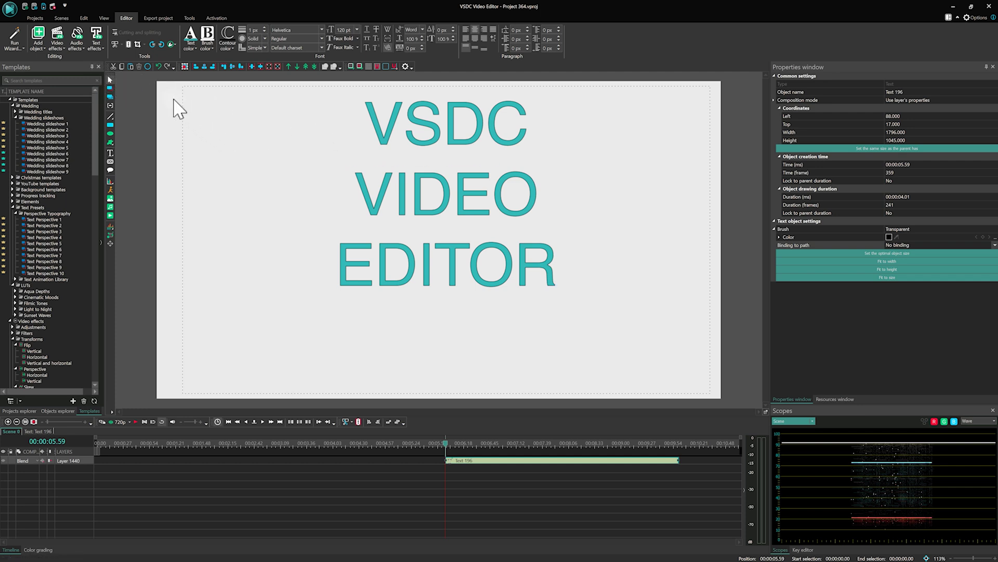
Move the title slightly lower and start converting it to a free shape.
left_click(159, 68)
left_click_drag(415, 196, 407, 225)
right_click(418, 221)
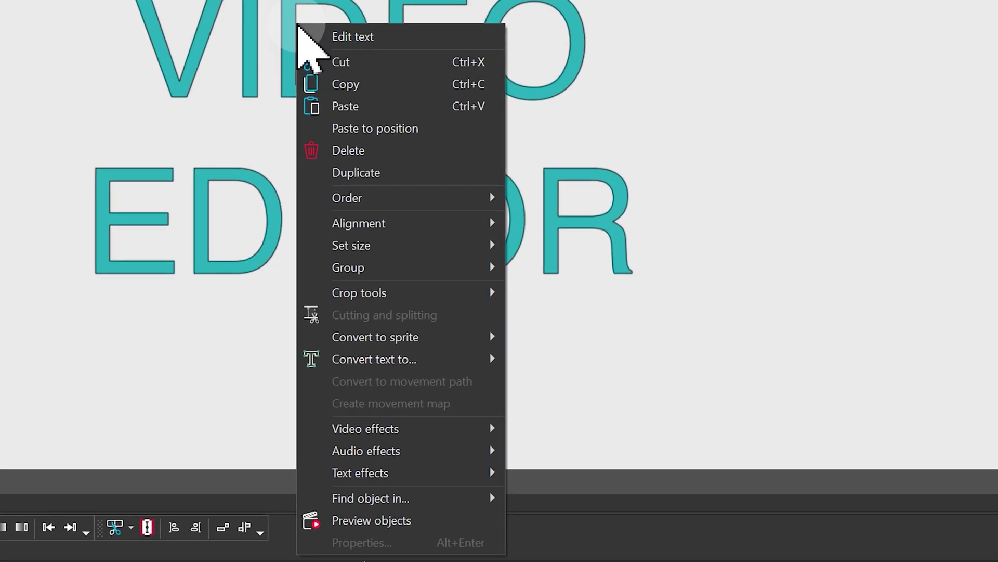
mouse_move(456, 358)
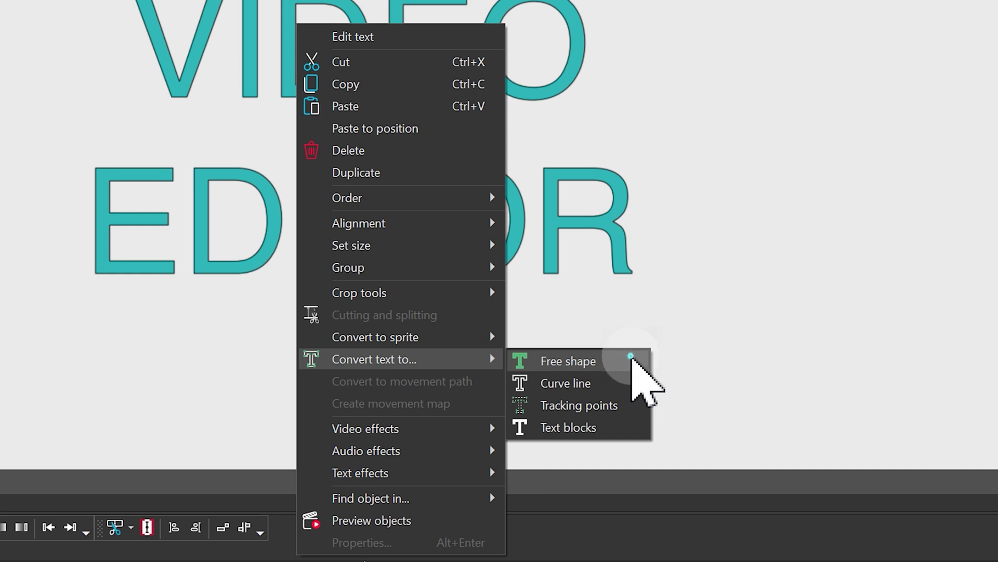
left_click(645, 367)
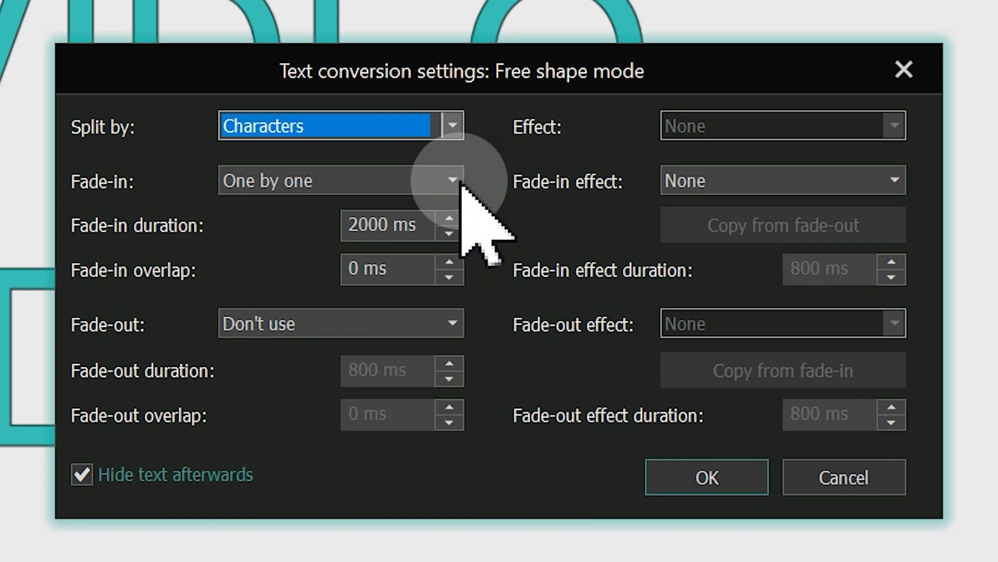
Split the conversion by characters, then select all the resulting FreeShape clips.
left_click(455, 126)
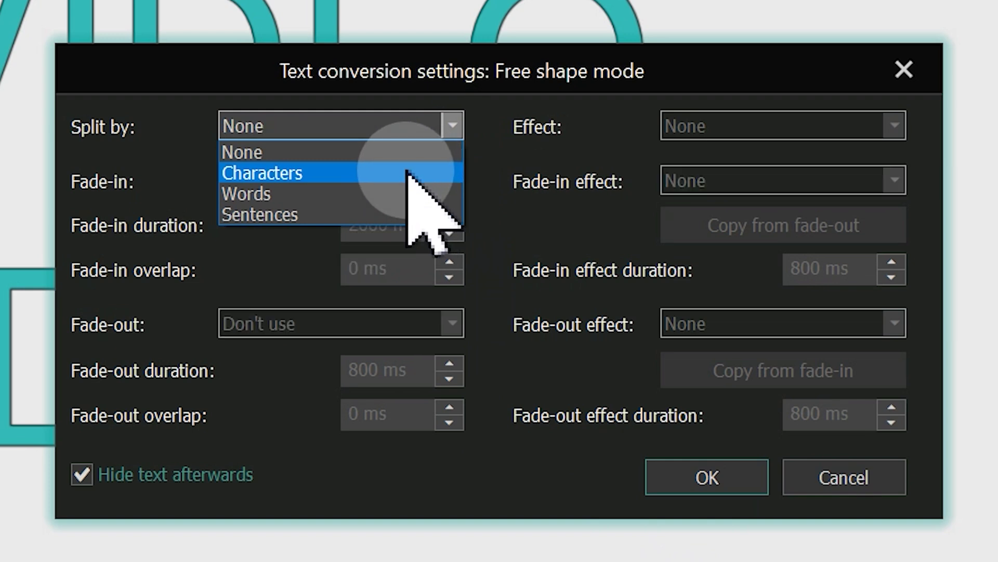
left_click(416, 172)
left_click(658, 491)
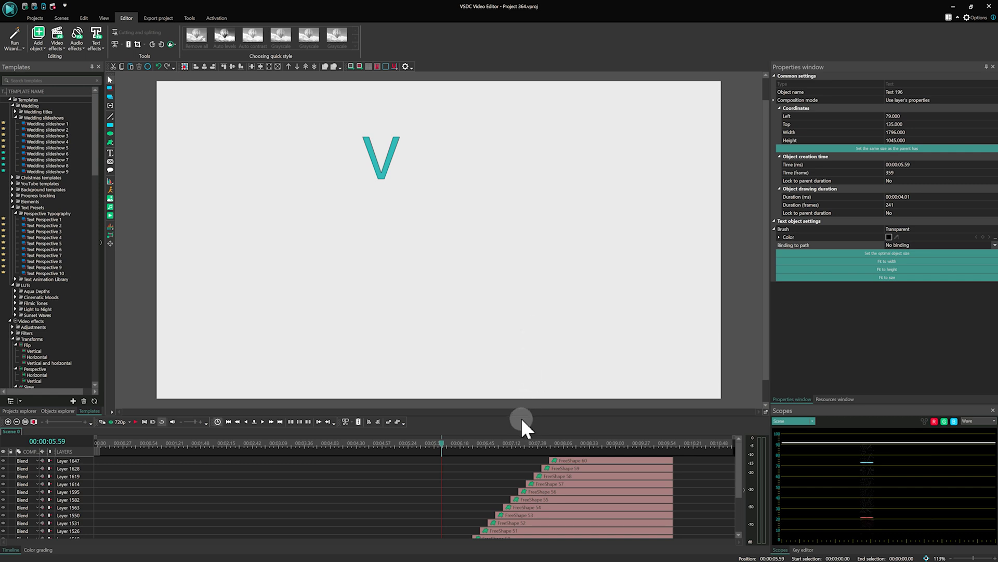
left_click_drag(522, 414, 522, 365)
left_click_drag(694, 410, 592, 519)
Delete the per-character clips and reconvert Text 196 into free shapes split by words.
key("Delete")
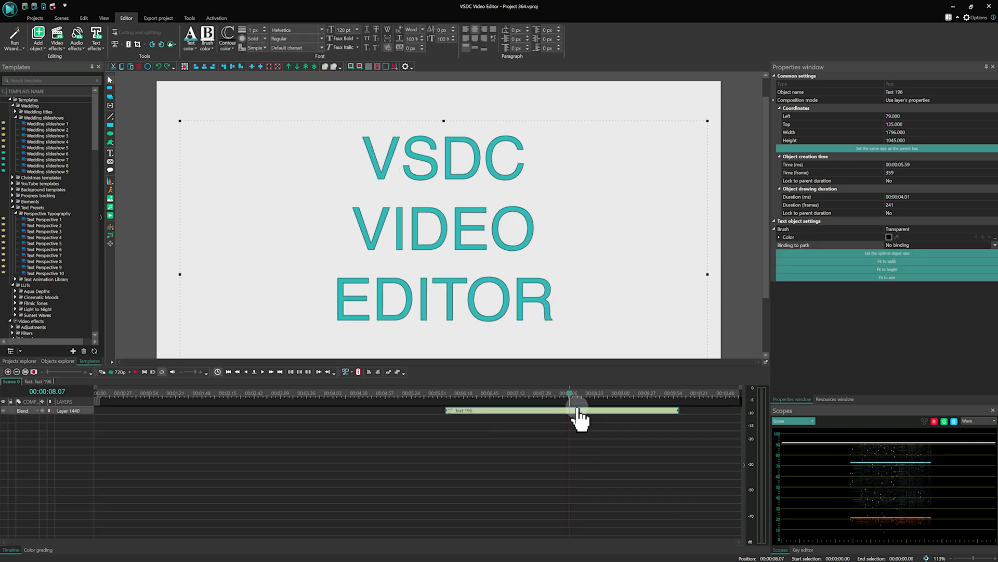
right_click(579, 411)
mouse_move(638, 312)
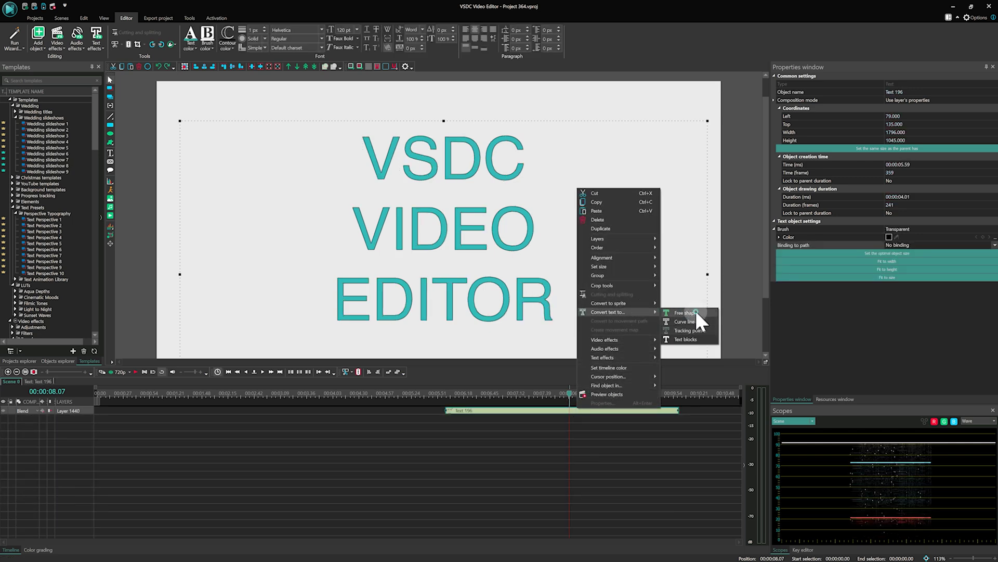
left_click(695, 311)
left_click(489, 243)
left_click(468, 259)
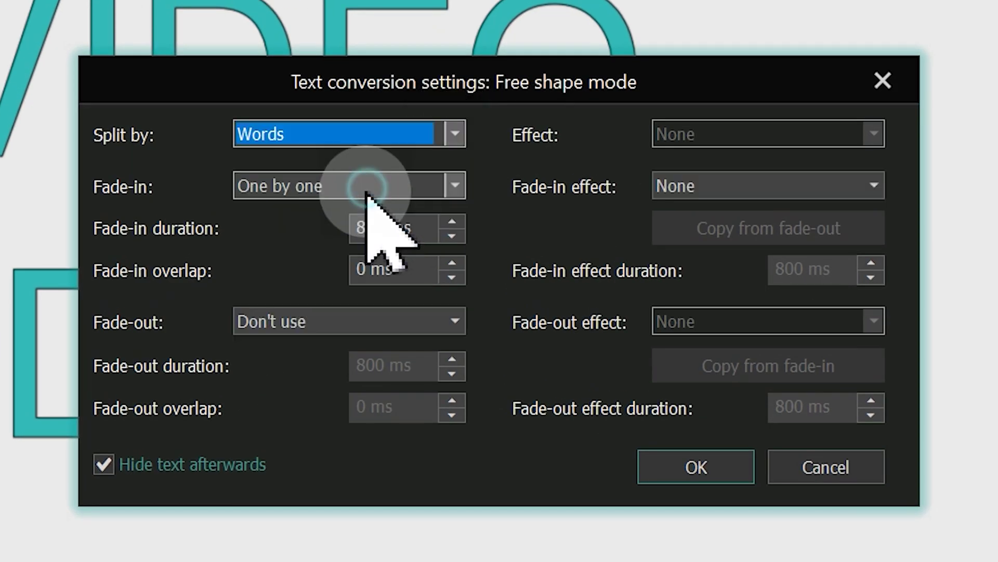
left_click(696, 466)
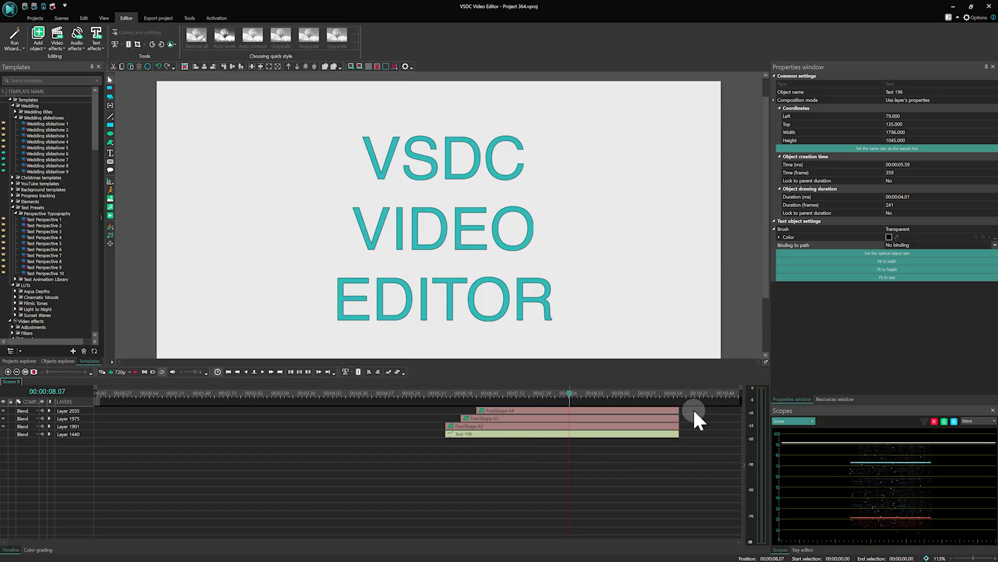
Delete the three word clips, then convert unsplit and delete that single free-shape clip.
left_click_drag(694, 410, 656, 425)
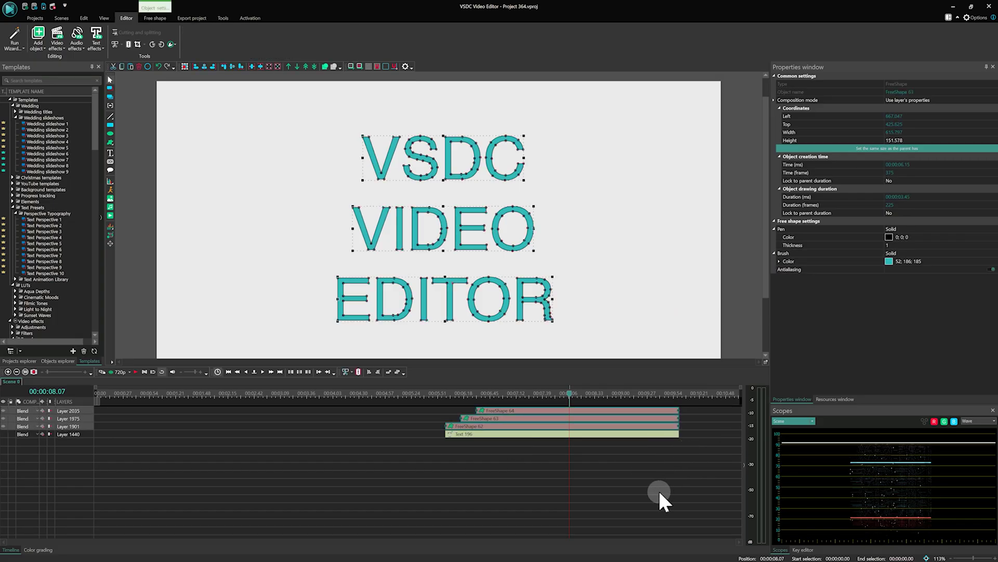
key("Delete")
right_click(564, 412)
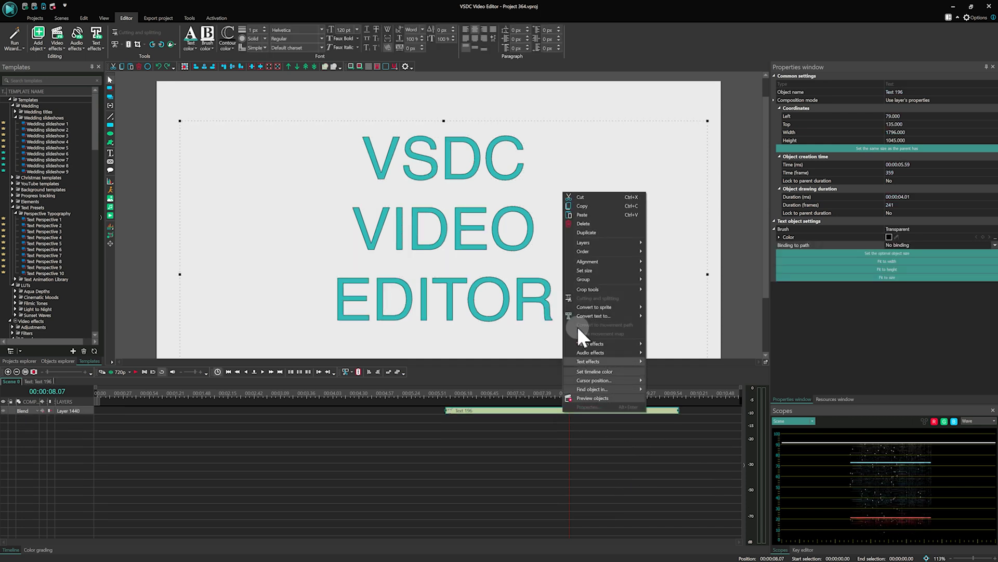
mouse_move(598, 316)
left_click(671, 317)
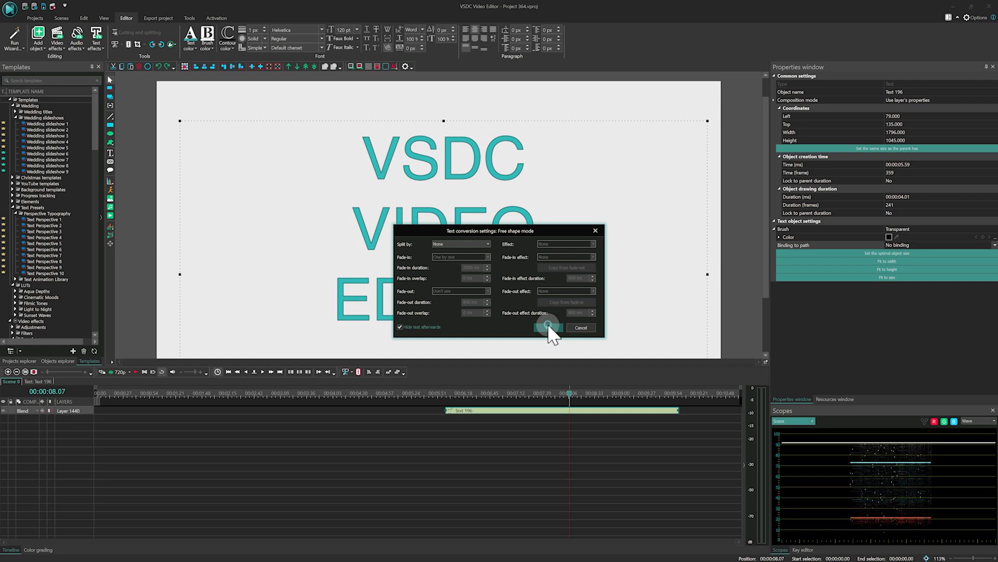
left_click(668, 440)
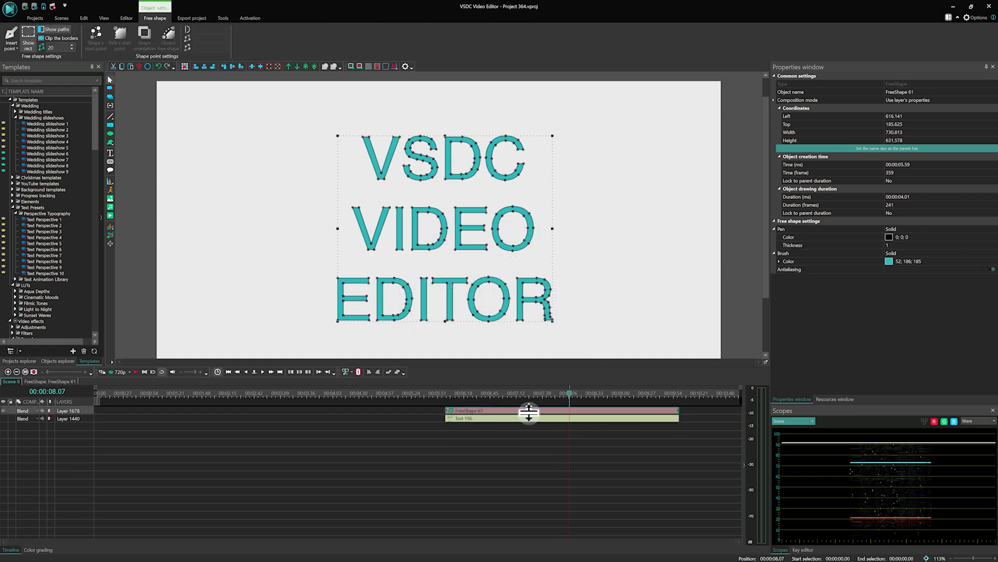
key("Delete")
Reopen the free-shape conversion settings for the Text 196 clip.
right_click(582, 411)
mouse_move(638, 313)
left_click(686, 321)
Set the conversion to split by Words with a One by one fade-in.
left_click(487, 257)
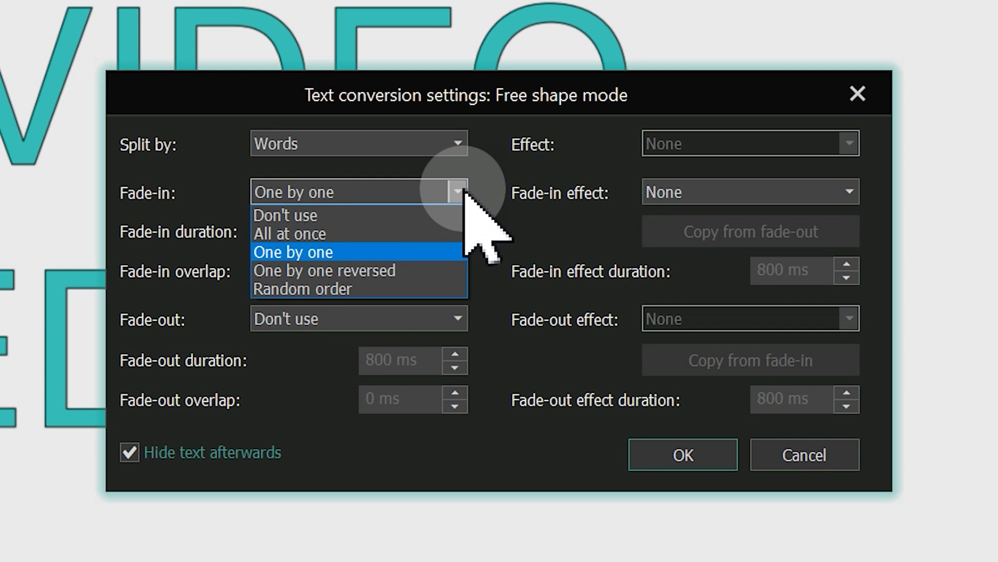
left_click(338, 288)
left_click(397, 147)
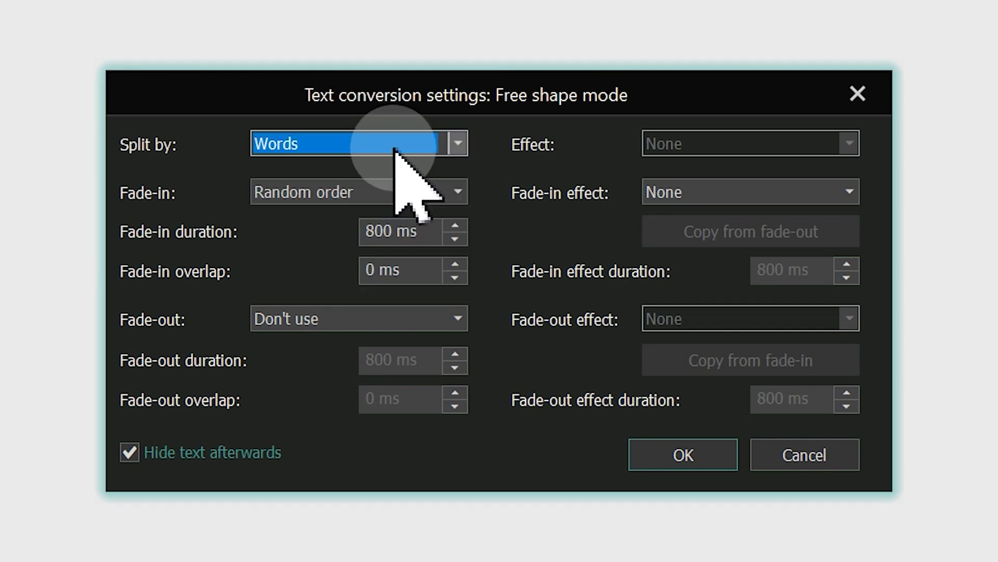
left_click(346, 184)
left_click(403, 195)
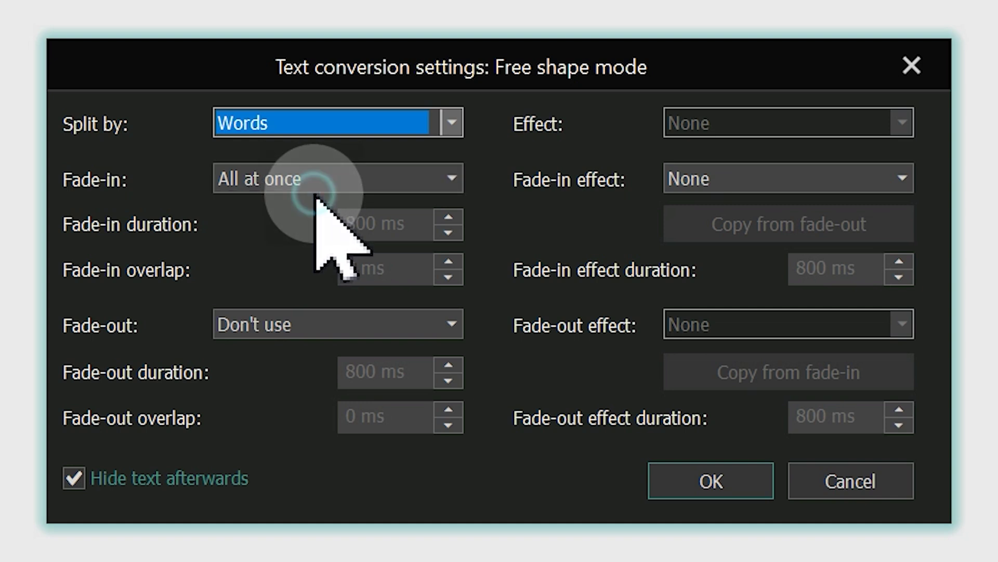
left_click(322, 178)
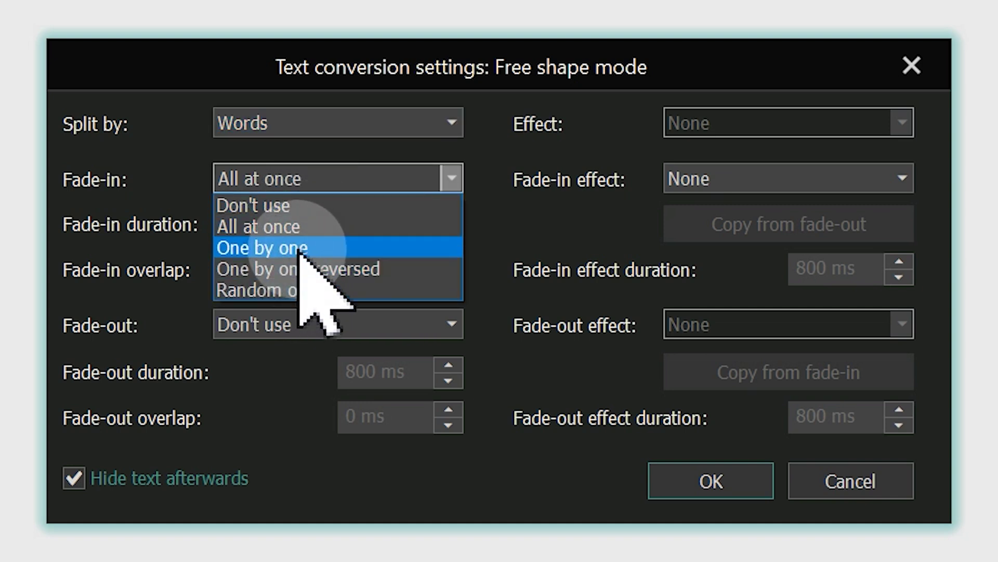
left_click(307, 248)
Set the fade-in duration to 2000 ms, confirm, and stop the preview.
left_click_drag(427, 225, 238, 242)
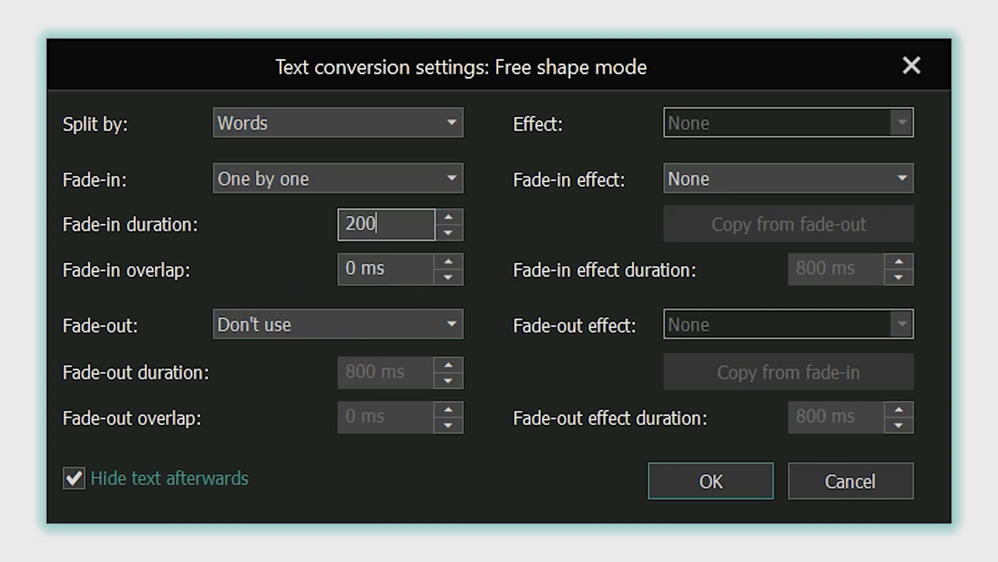
type("2000 ms")
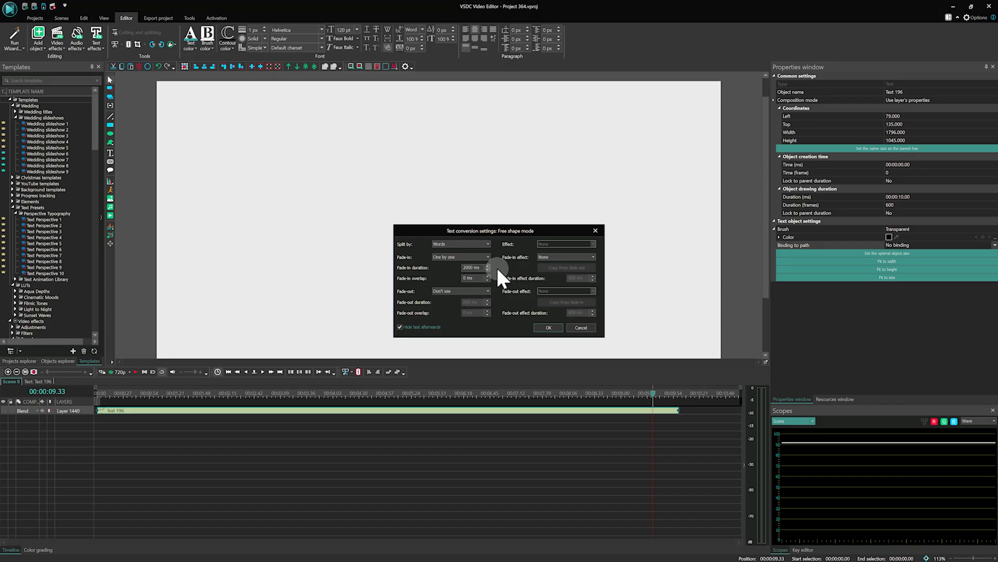
key("Return")
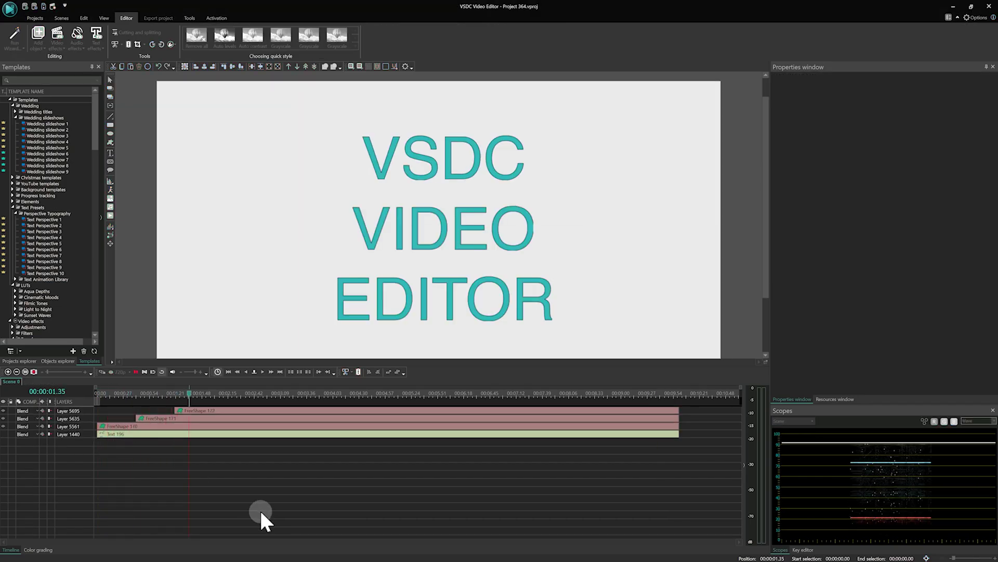
key("space")
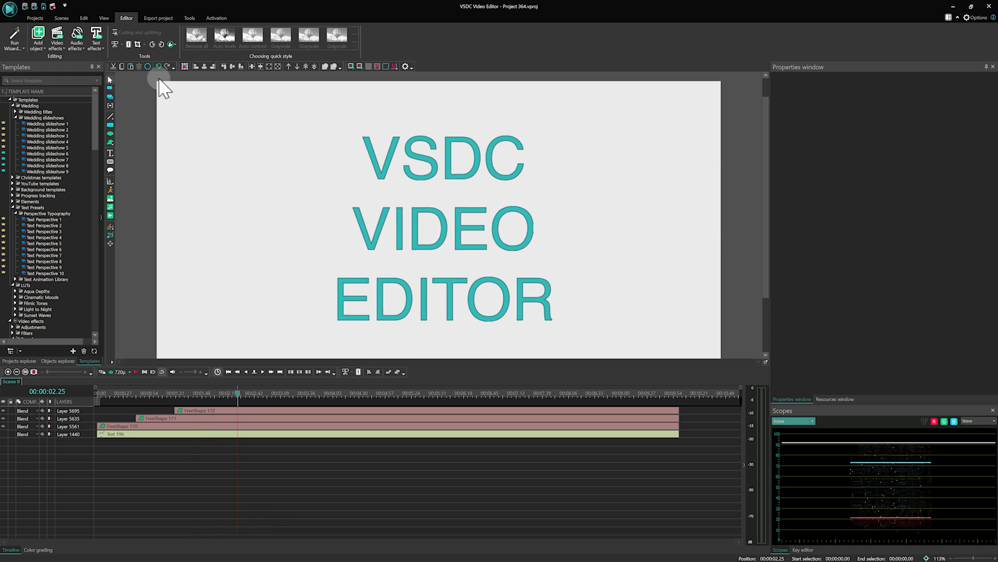
Convert the title by words again with a -1000 ms fade-in overlap.
double_click(196, 239)
right_click(228, 410)
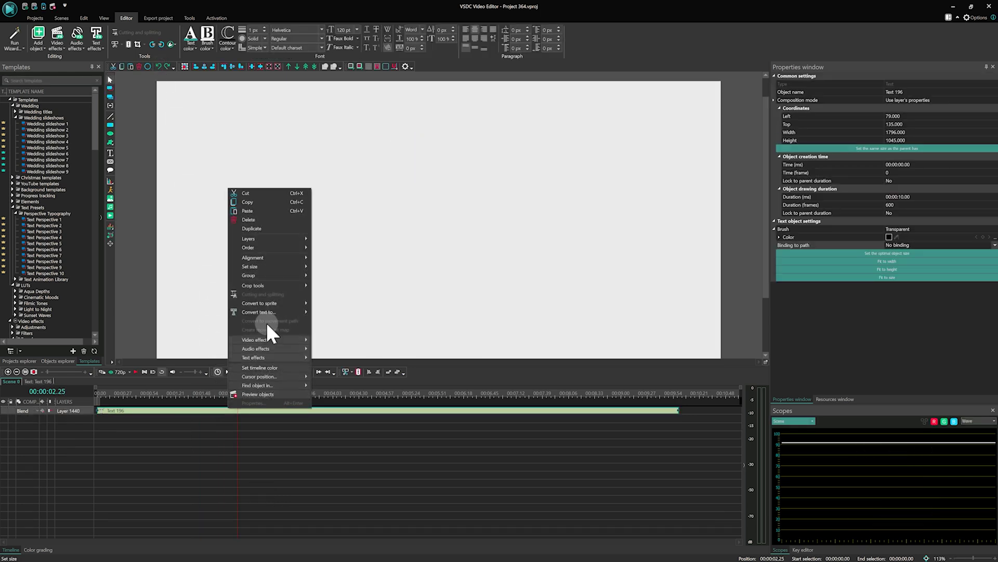
mouse_move(312, 313)
left_click(348, 319)
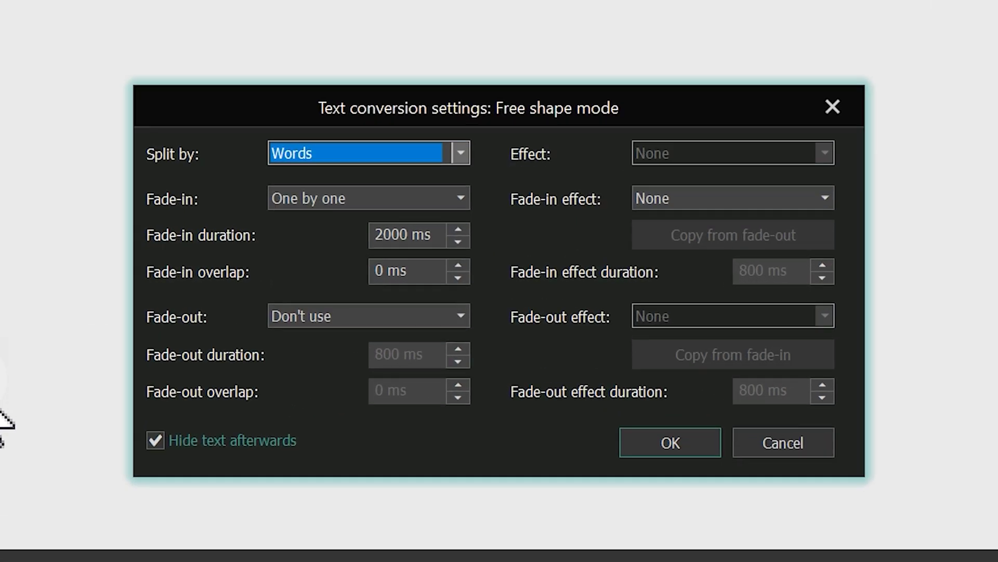
left_click(395, 270)
type("-1000")
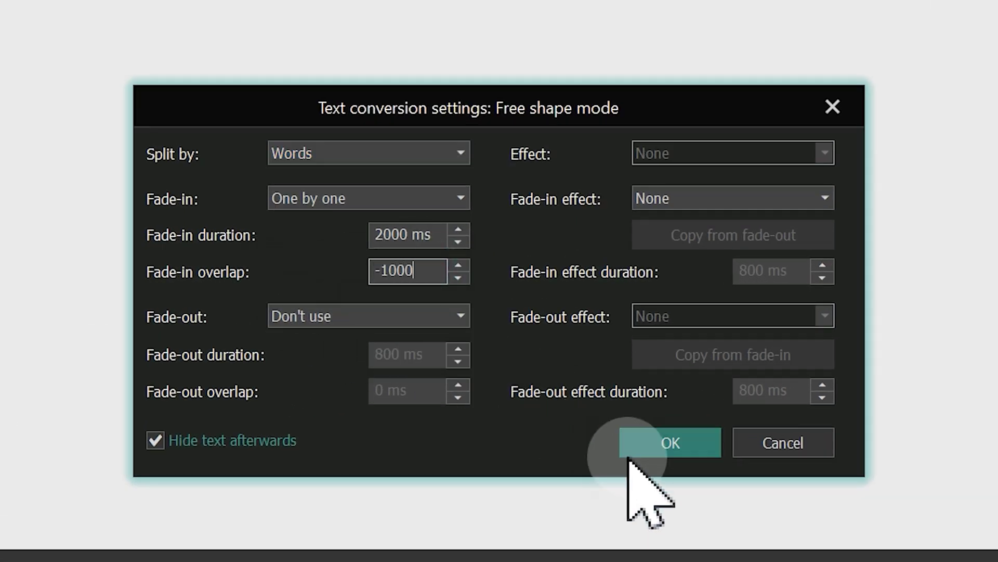
left_click(670, 452)
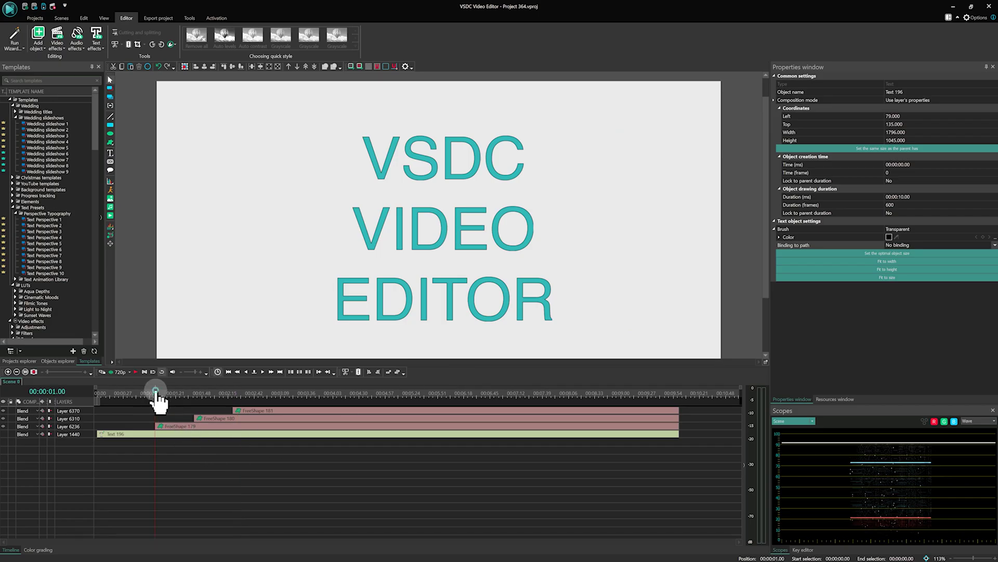
Jump the preview to one second and reopen the title's conversion settings.
left_click(157, 398)
double_click(242, 322)
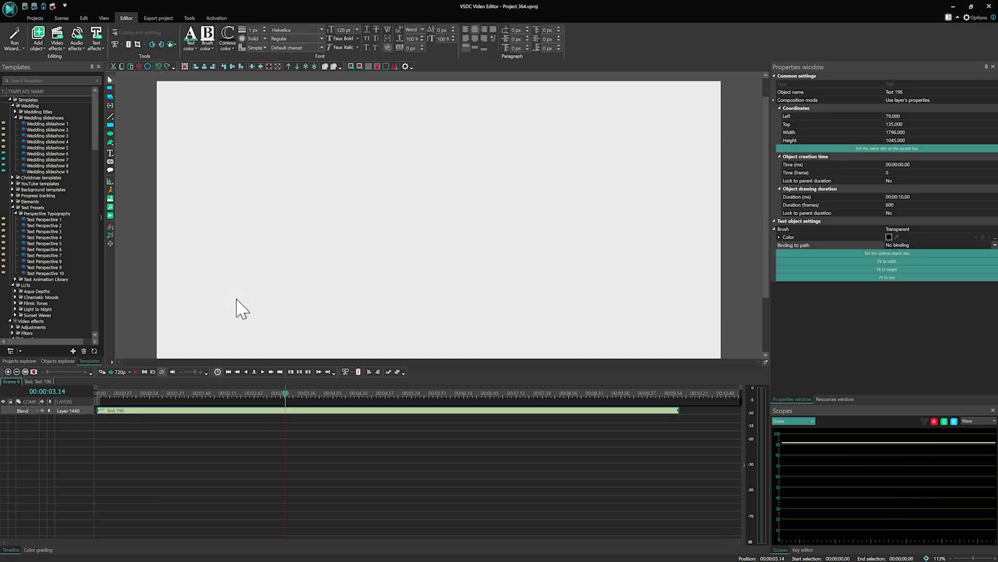
right_click(263, 410)
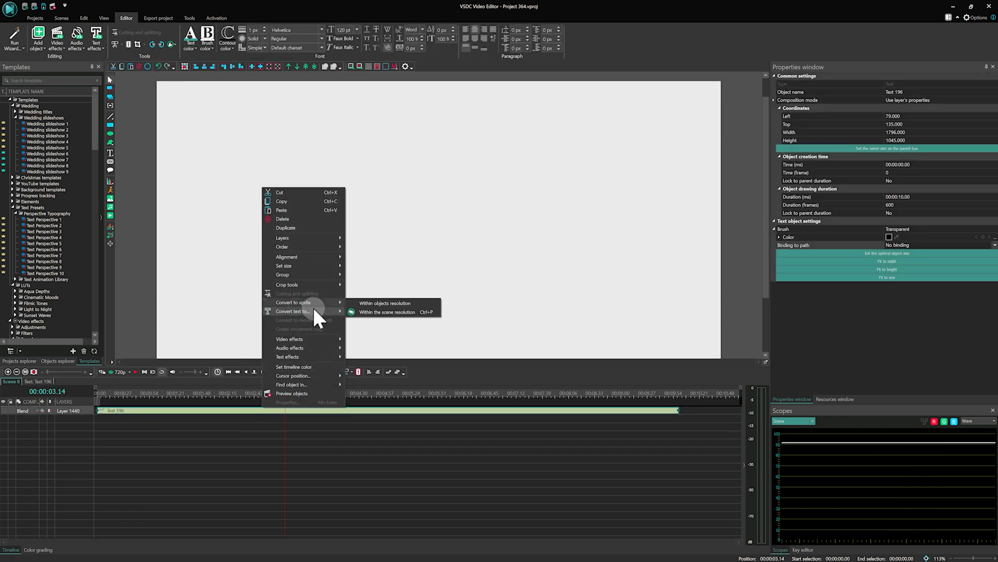
left_click(359, 312)
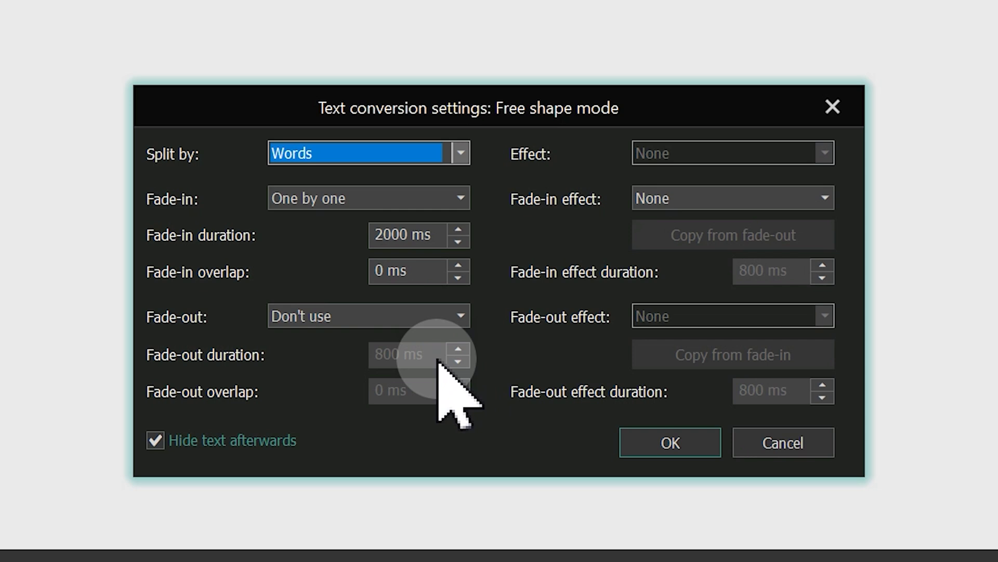
Try the fade-out order options, then choose the Paper burn fade-in effect for the words.
left_click(400, 314)
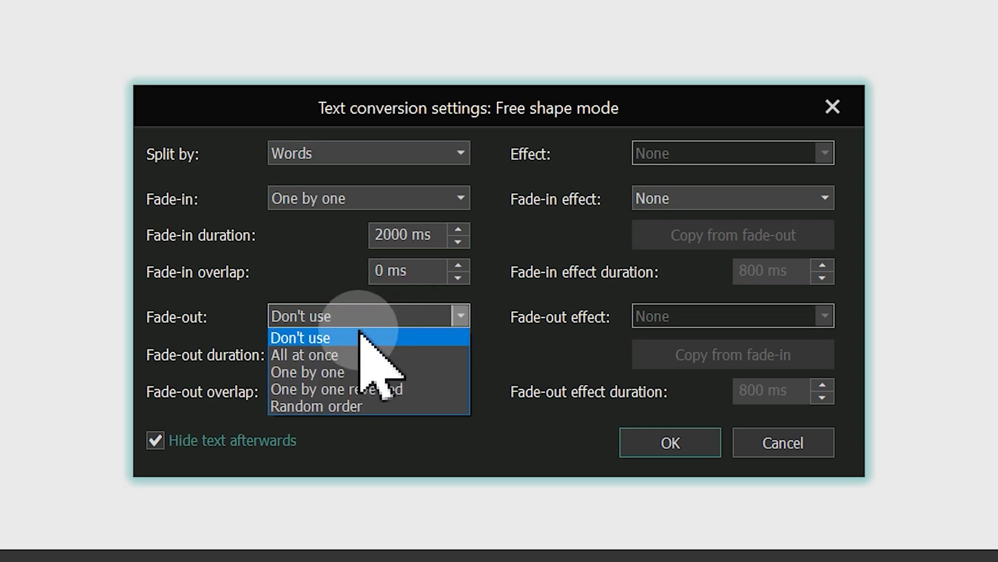
left_click(367, 405)
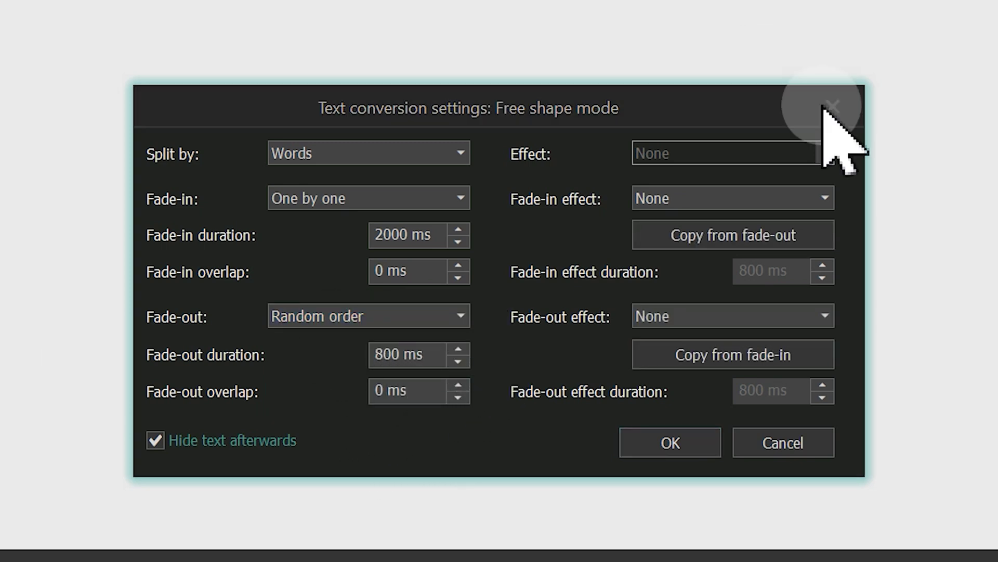
left_click(815, 194)
left_click(860, 218)
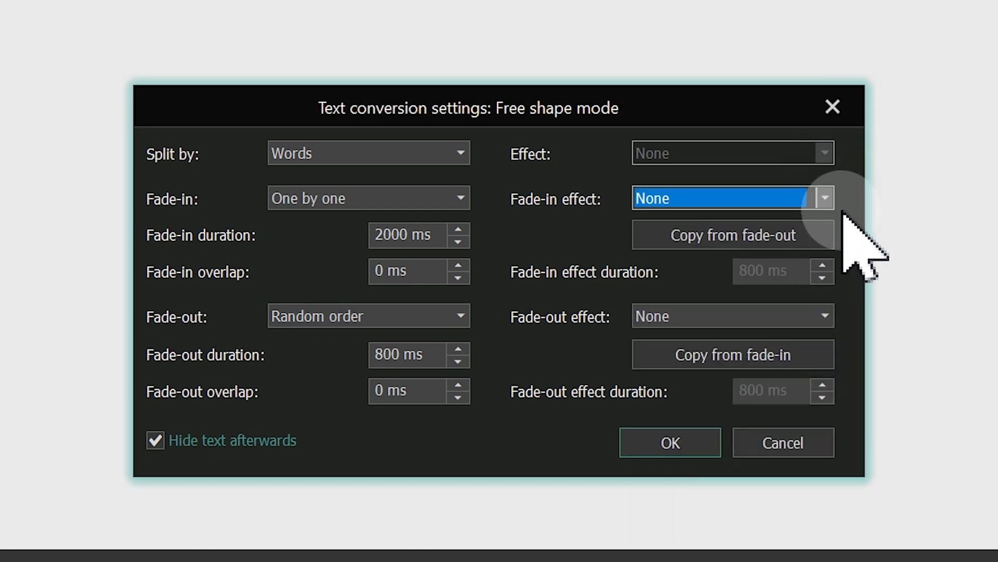
left_click(806, 188)
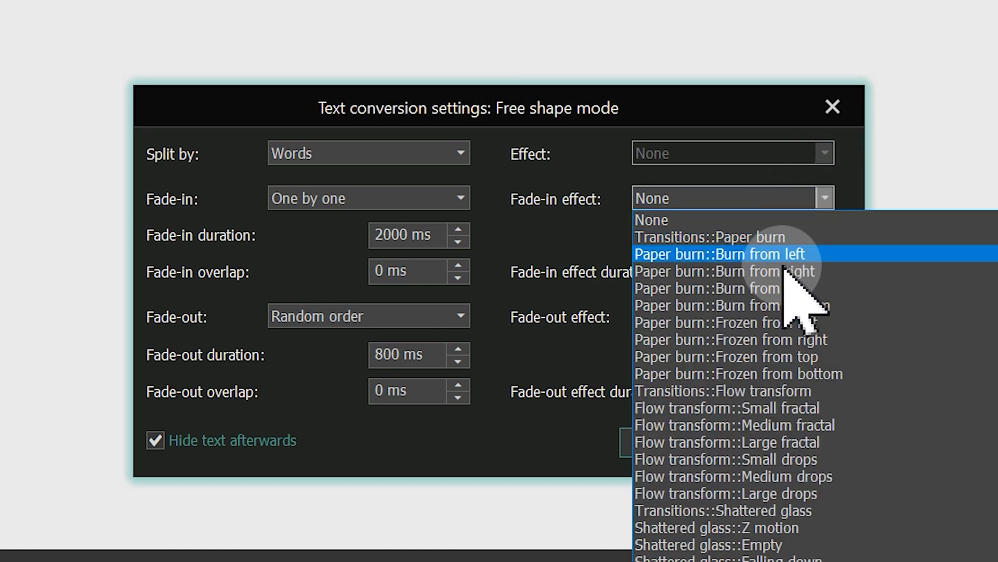
left_click(833, 302)
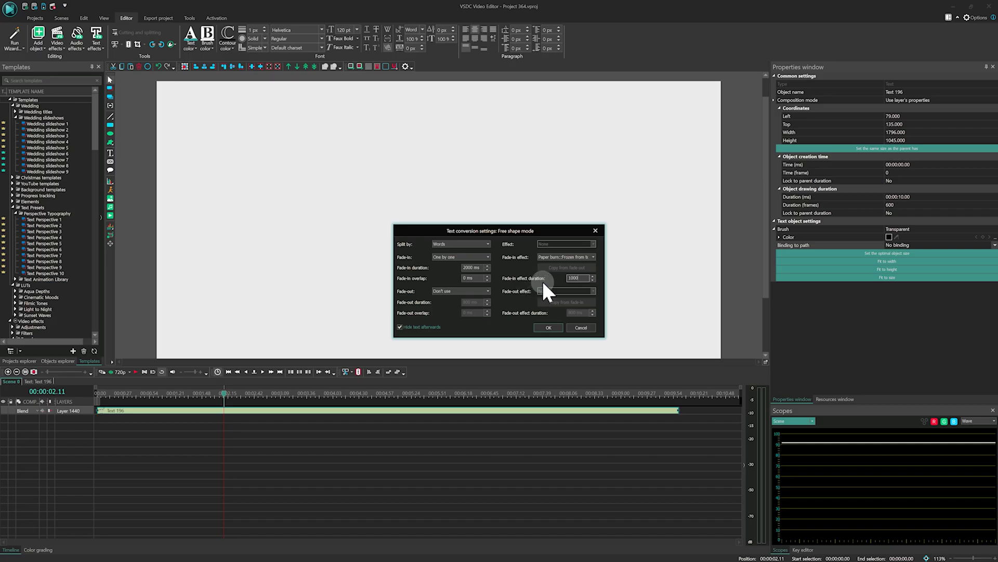
Confirm the conversion and play the word animation from the start.
left_click(548, 327)
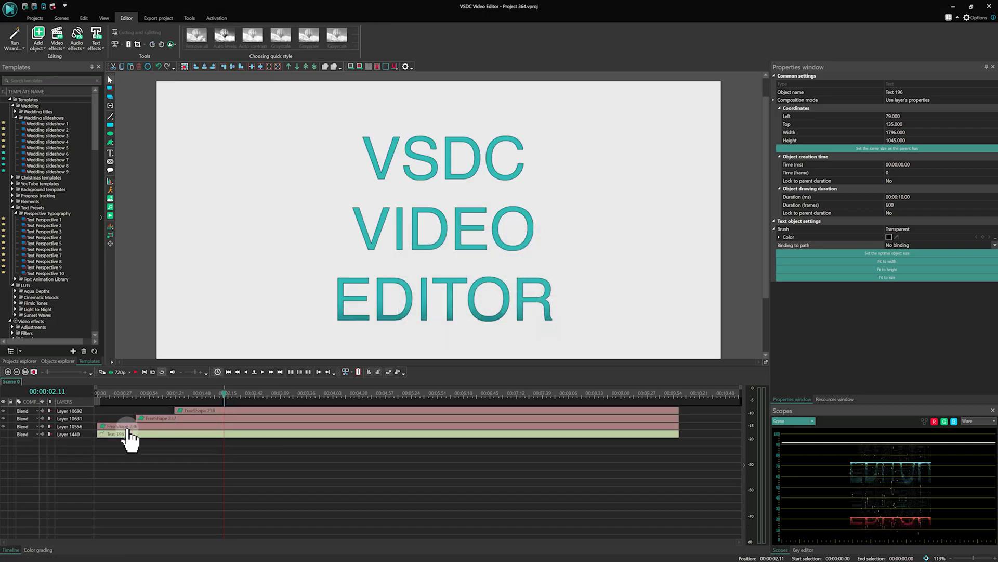
left_click(102, 394)
key("space")
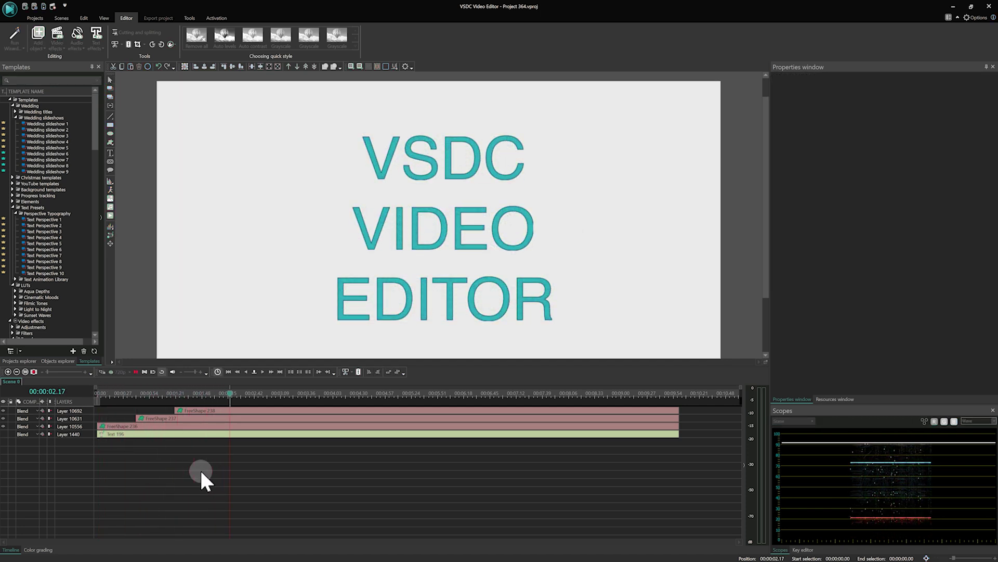
key("space")
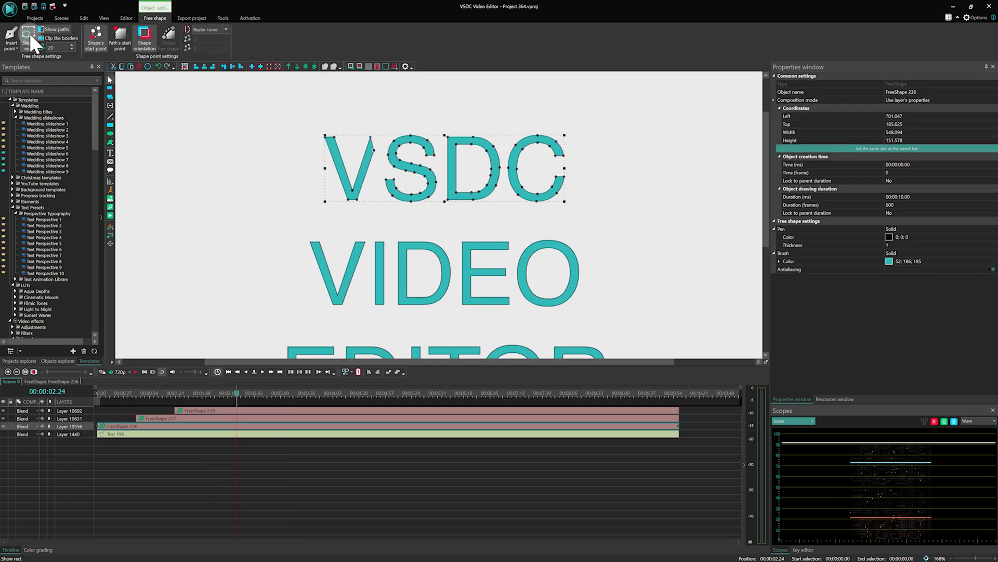
Adjust points on the V and D, and give the letters a Gradient brush fill.
left_click_drag(326, 139, 330, 150)
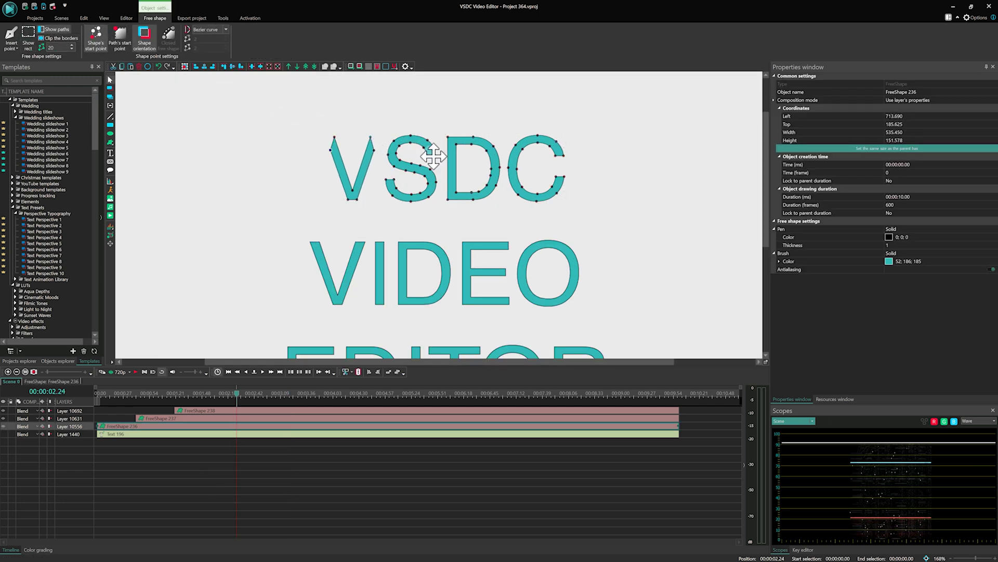
mouse_move(448, 138)
left_mouse_down()
mouse_move(439, 148)
mouse_move(444, 139)
left_mouse_up()
left_click(887, 263)
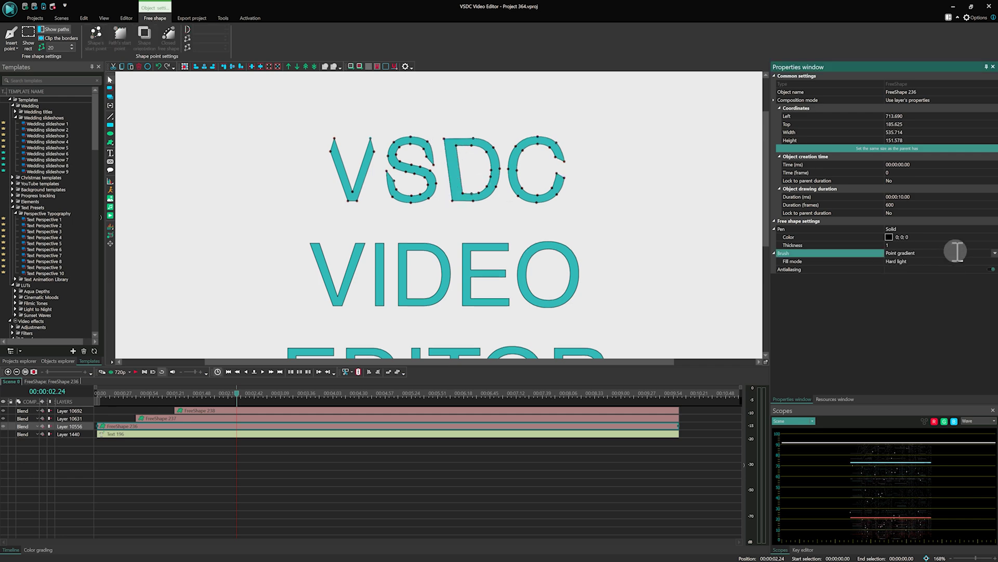
left_click(994, 253)
left_click(910, 277)
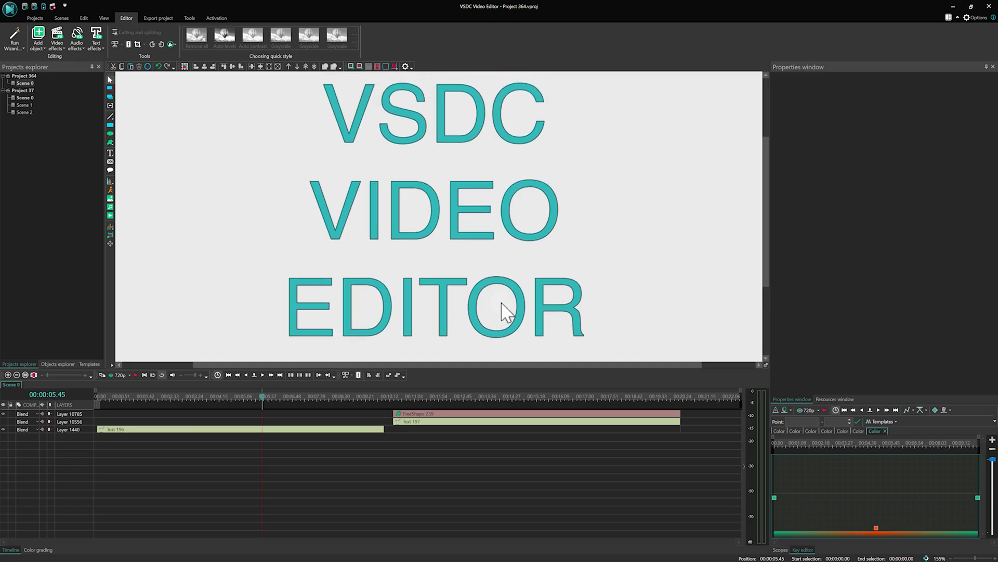
Open the Curve line conversion settings from the Text 196 clip's context menu.
right_click(223, 429)
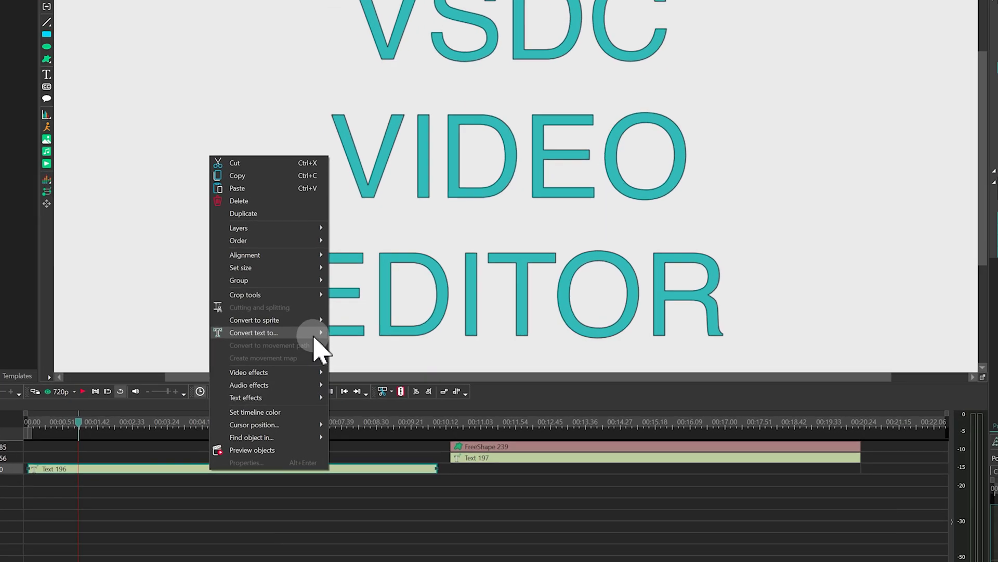
mouse_move(314, 336)
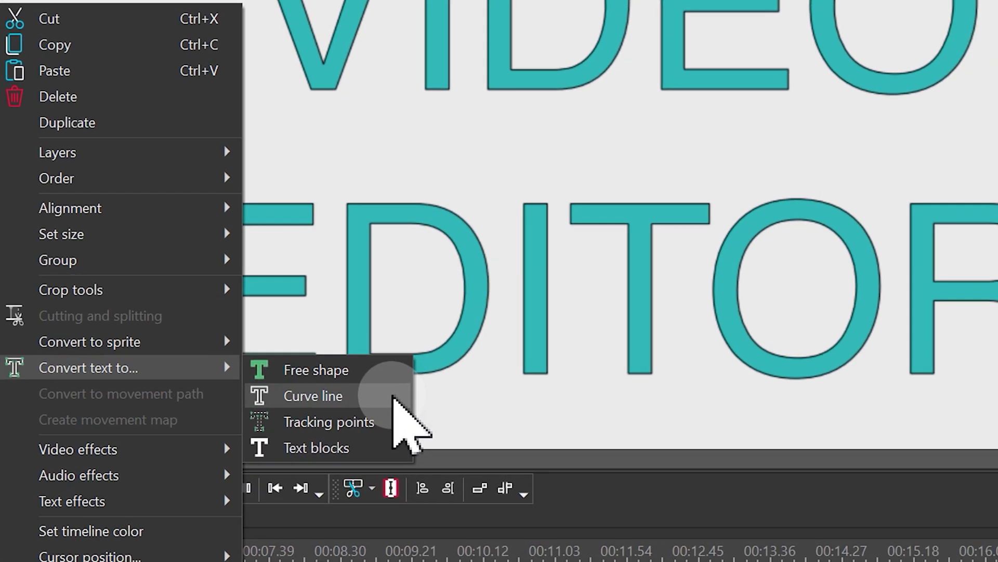
left_click(394, 399)
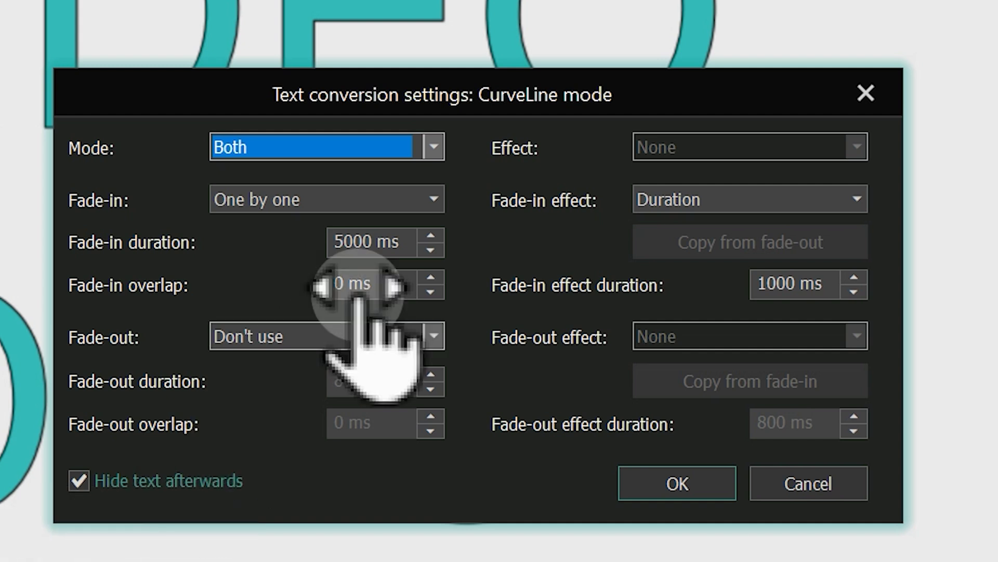
Keep Mode Both and One by one fade-in, with a 5000 ms Duration fade-in effect.
left_click(434, 147)
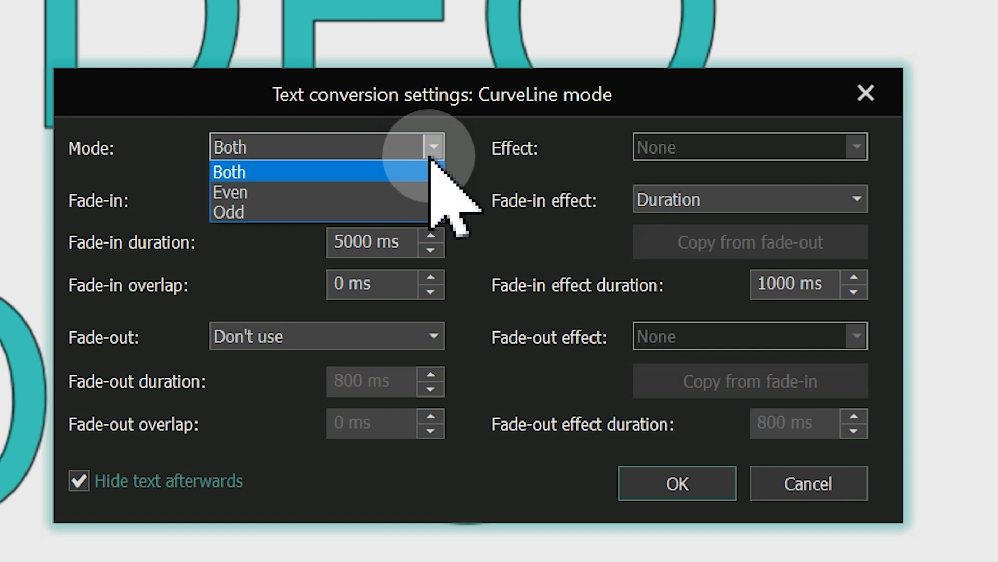
left_click(492, 142)
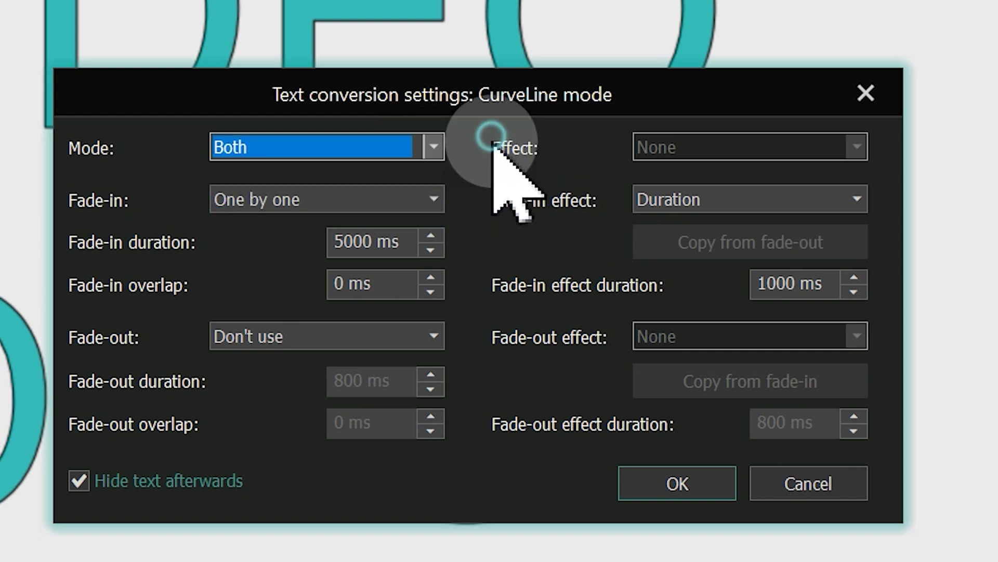
left_click(401, 195)
left_click(401, 188)
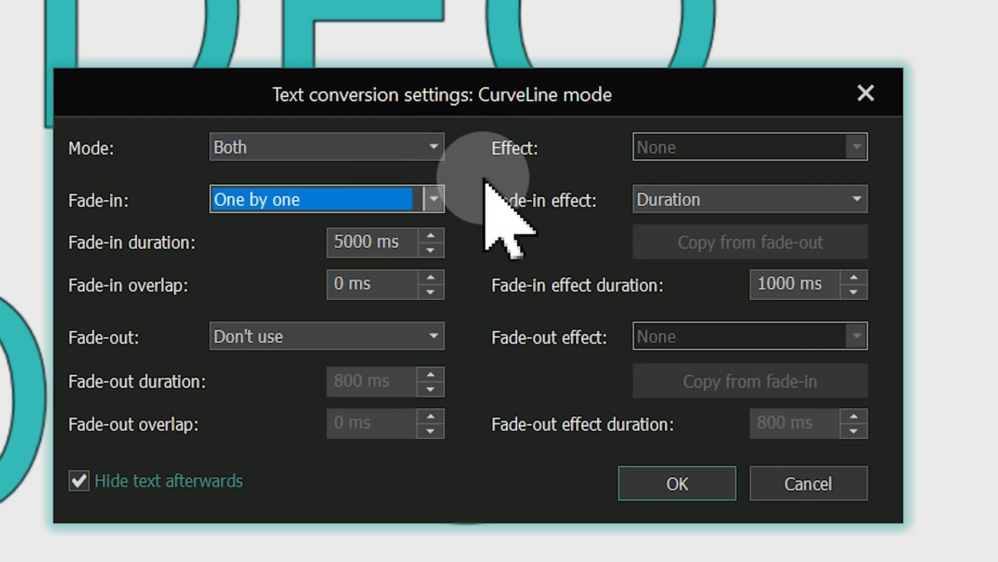
left_click(699, 200)
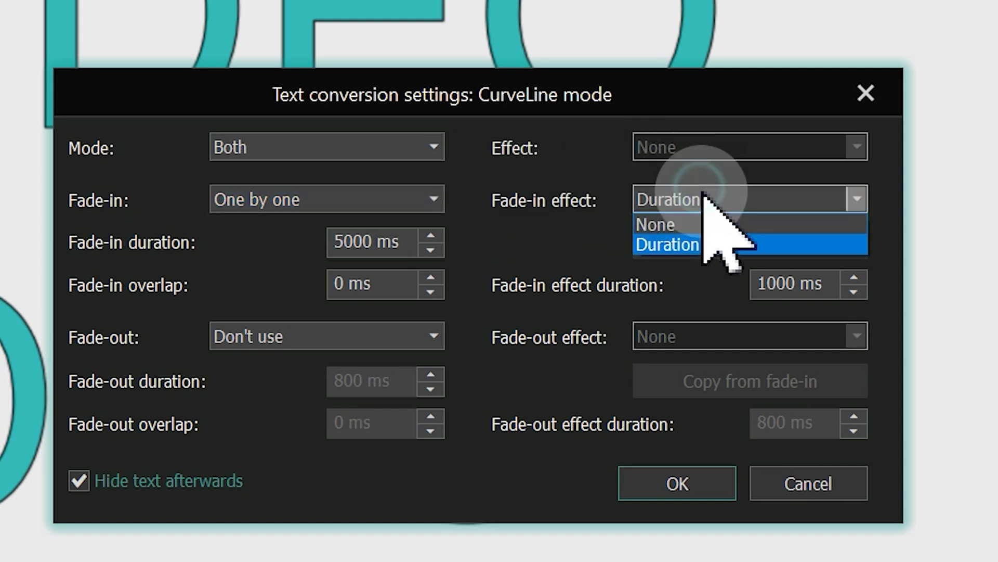
left_click(779, 245)
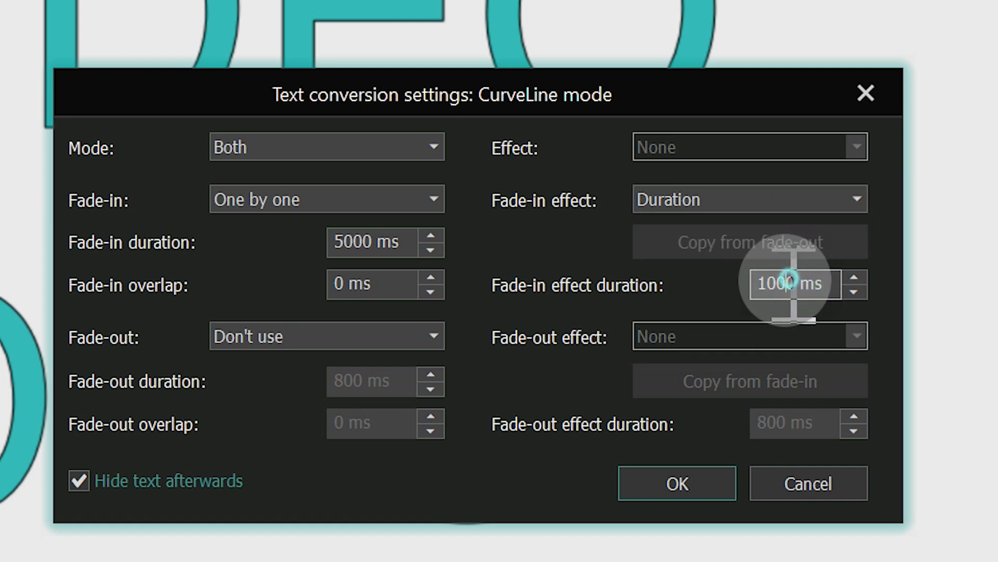
double_click(825, 285)
type("5")
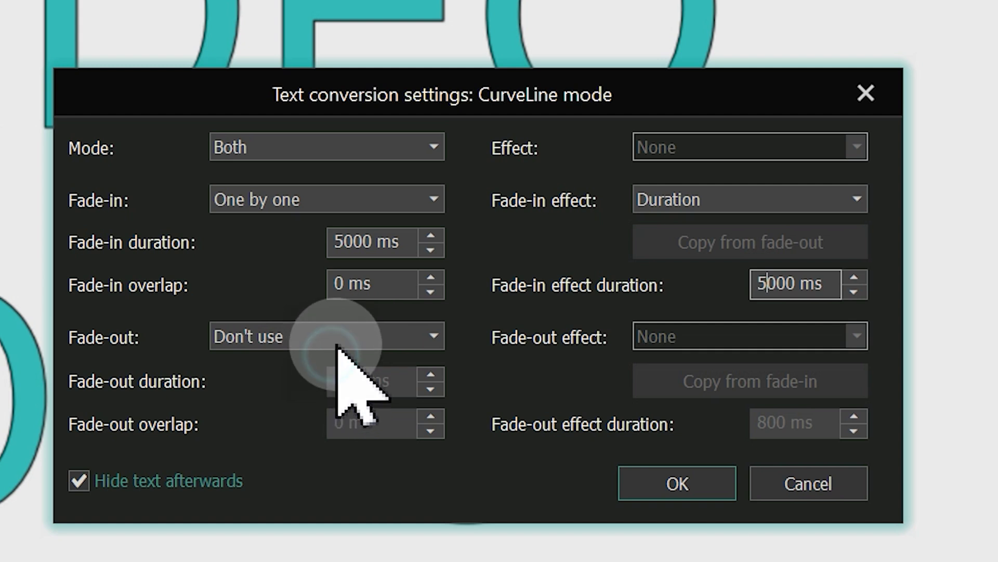
Make the outlines fade out one by one and pick a fade-out effect.
left_click(397, 335)
left_click(285, 403)
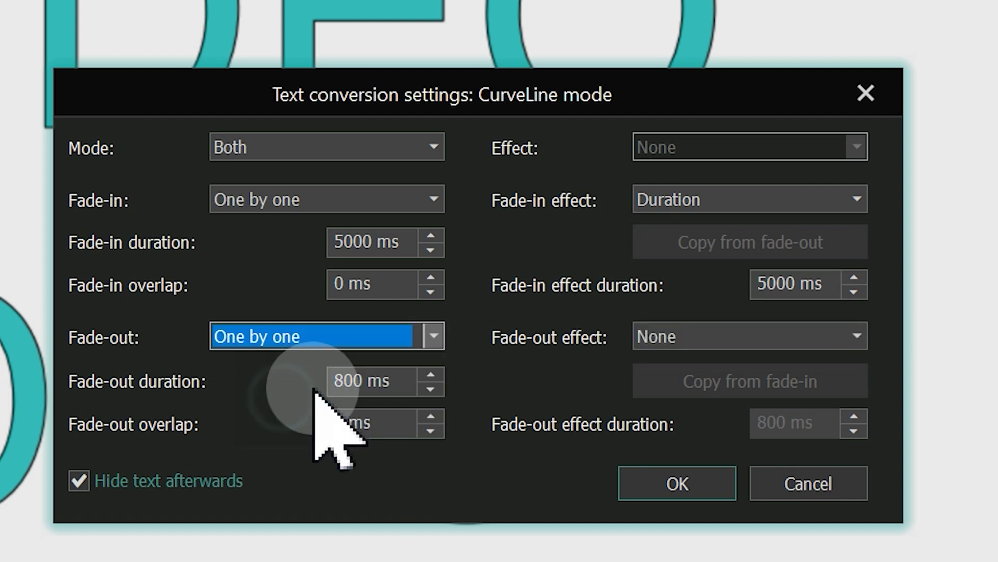
left_click(780, 339)
left_click(697, 384)
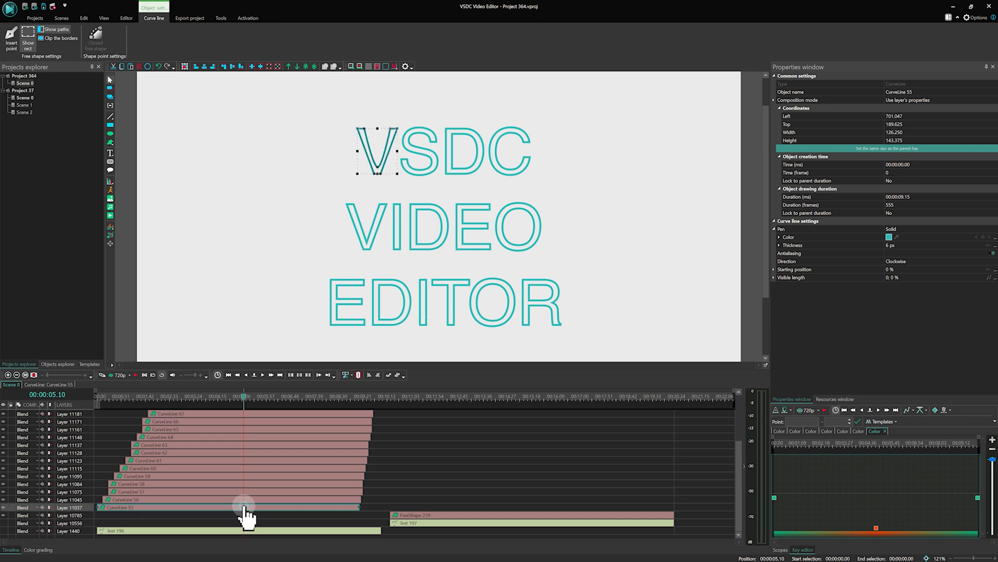
Give the V outline (CurveLine 55) a 10 px thickness and a Gradient pen.
left_click(902, 246)
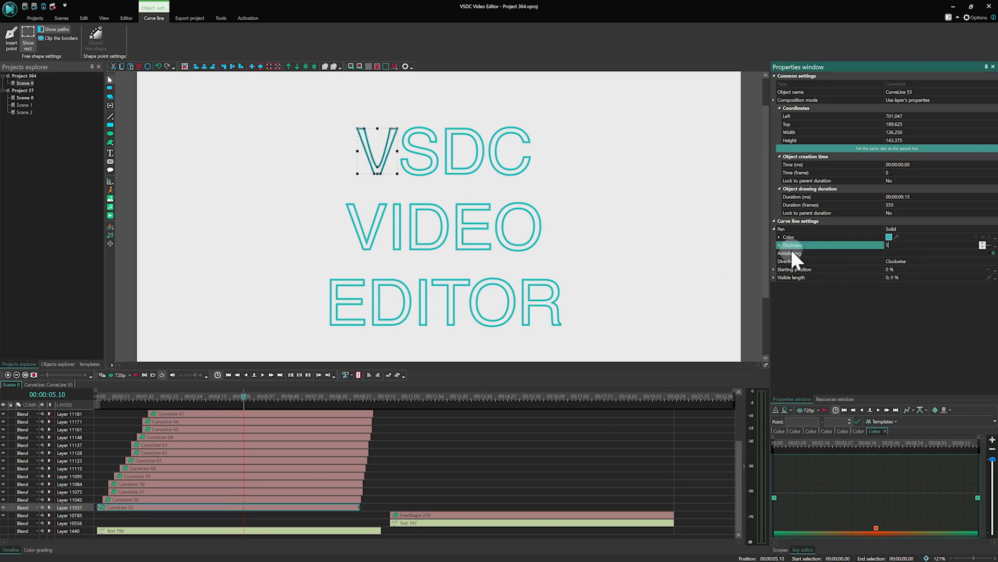
key("Return")
key("BackSpace")
type("10")
key("Return")
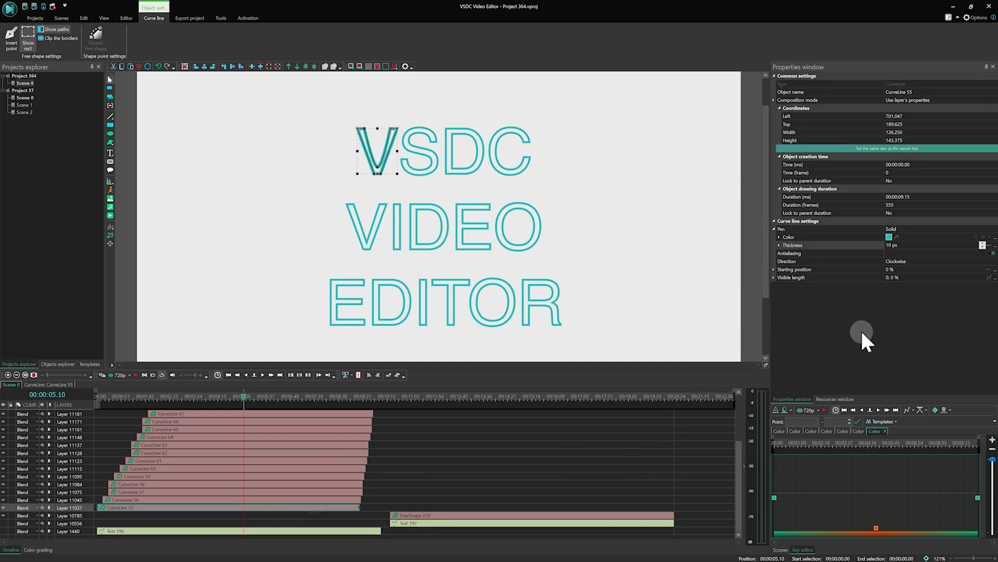
left_click(993, 229)
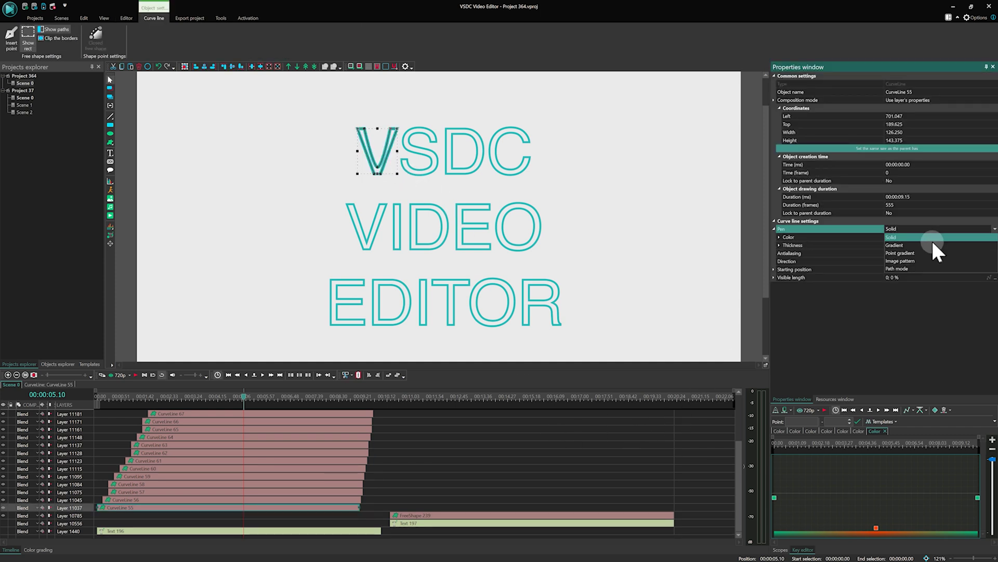
left_click(906, 244)
left_click(109, 436)
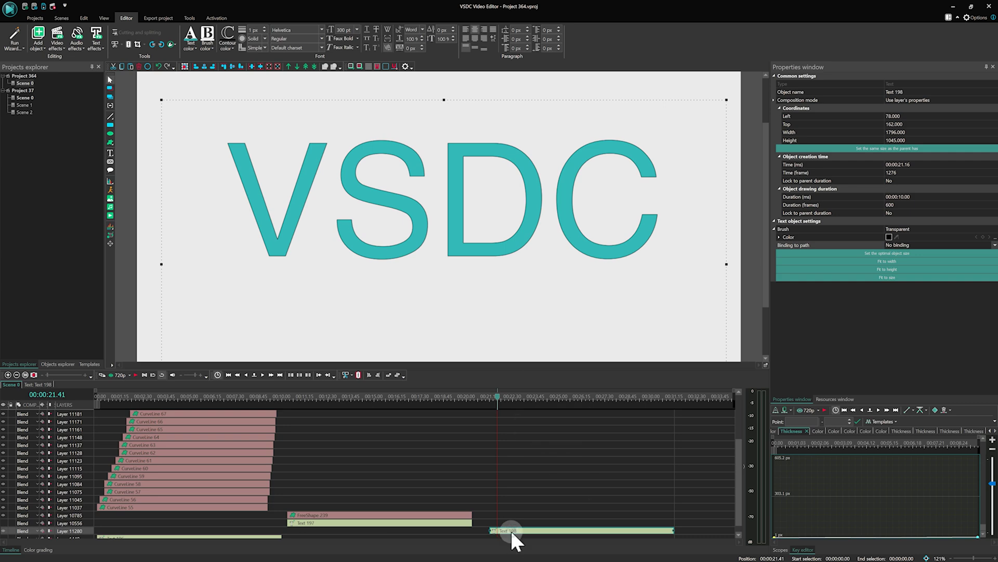
Convert the Text 198 VSDC text into tracking points fading in one by one over 5000 ms.
right_click(511, 530)
mouse_move(583, 434)
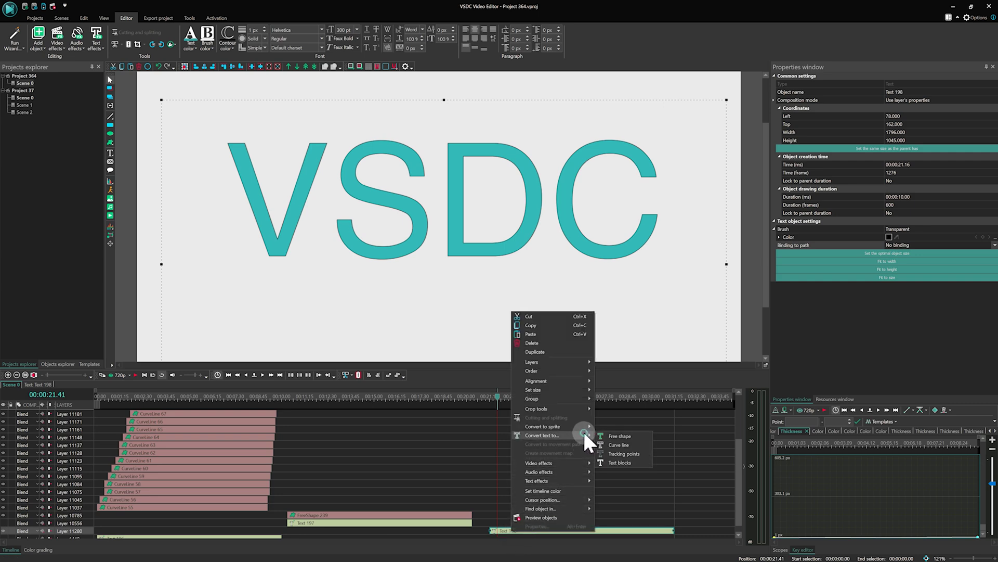
left_click(648, 453)
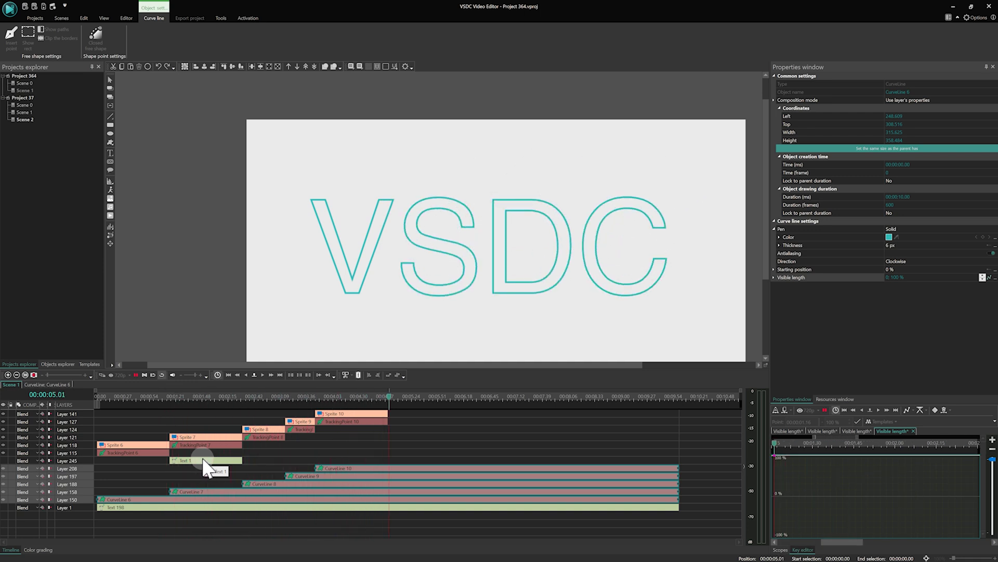
left_click(203, 459)
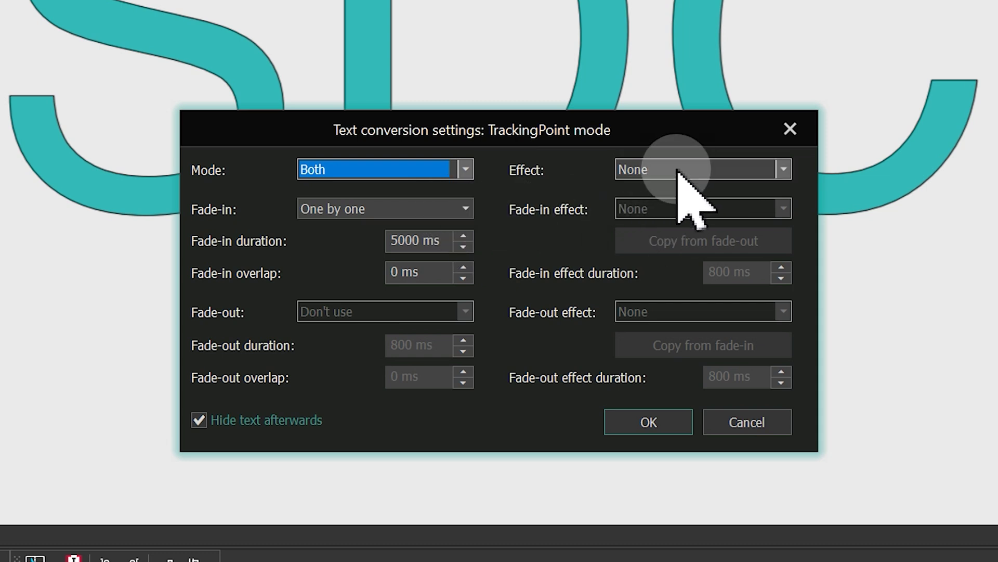
left_click(624, 415)
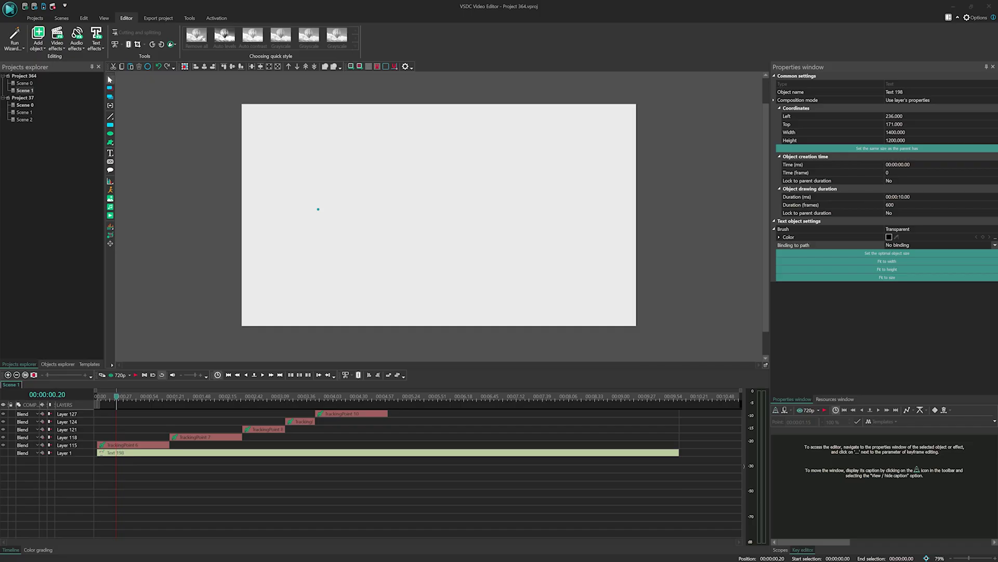
Add the pencil image, trim it short on a lower track, and make it a scene-resolution sprite.
mouse_move(113, 375)
left_mouse_down()
mouse_move(126, 415)
mouse_move(148, 411)
left_mouse_up()
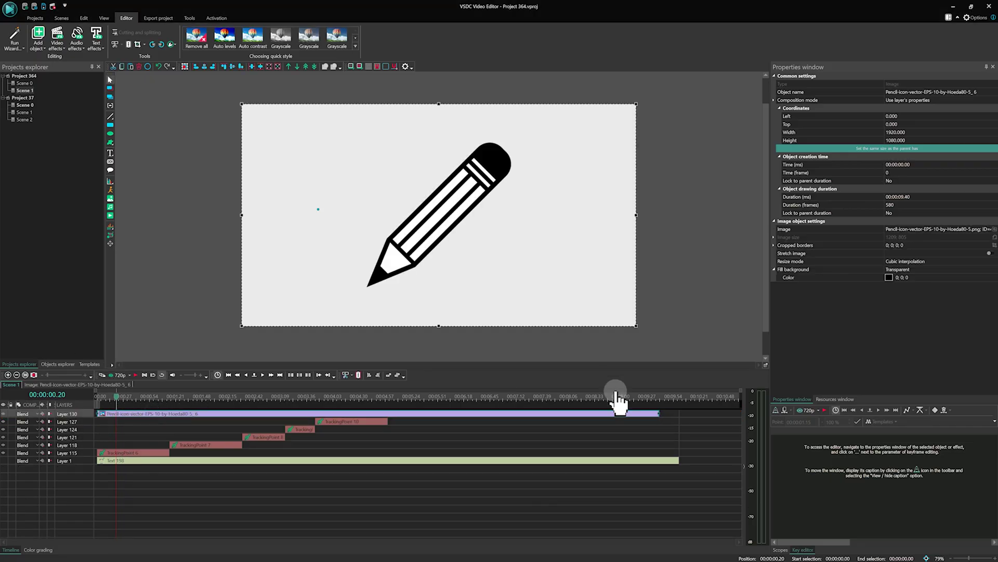
mouse_move(660, 412)
left_mouse_down()
mouse_move(157, 413)
mouse_move(142, 450)
left_mouse_up()
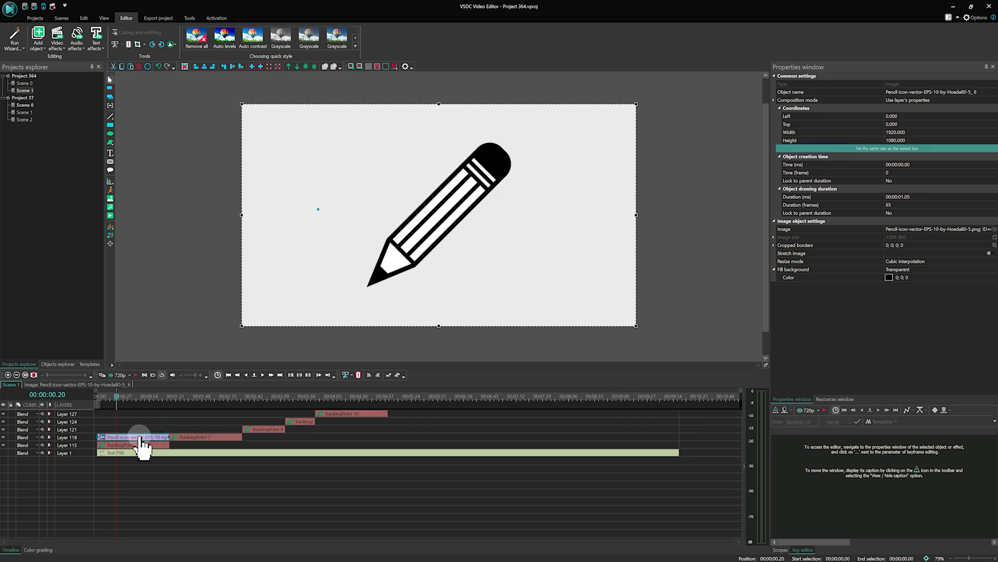
right_click(140, 439)
mouse_move(201, 340)
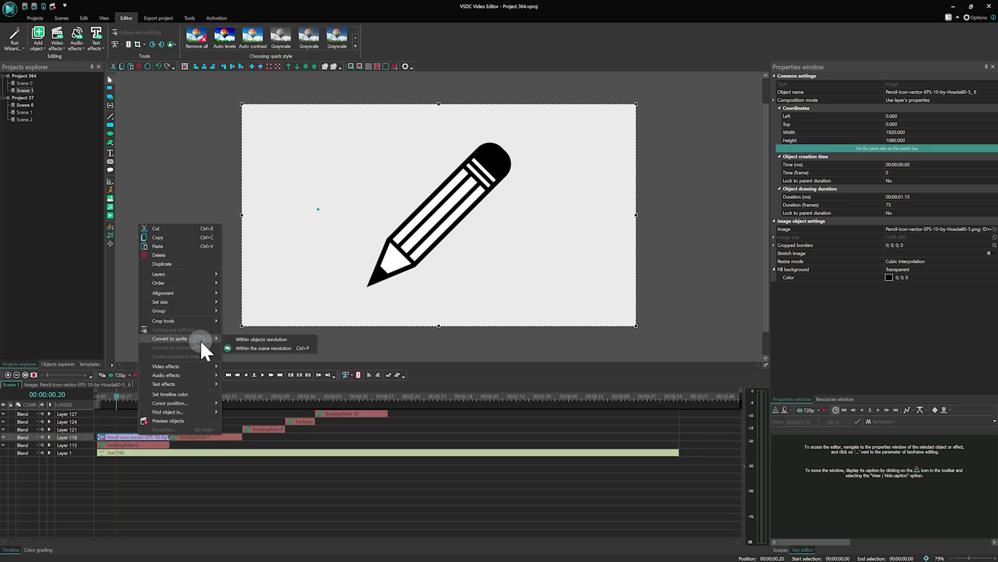
left_click(311, 349)
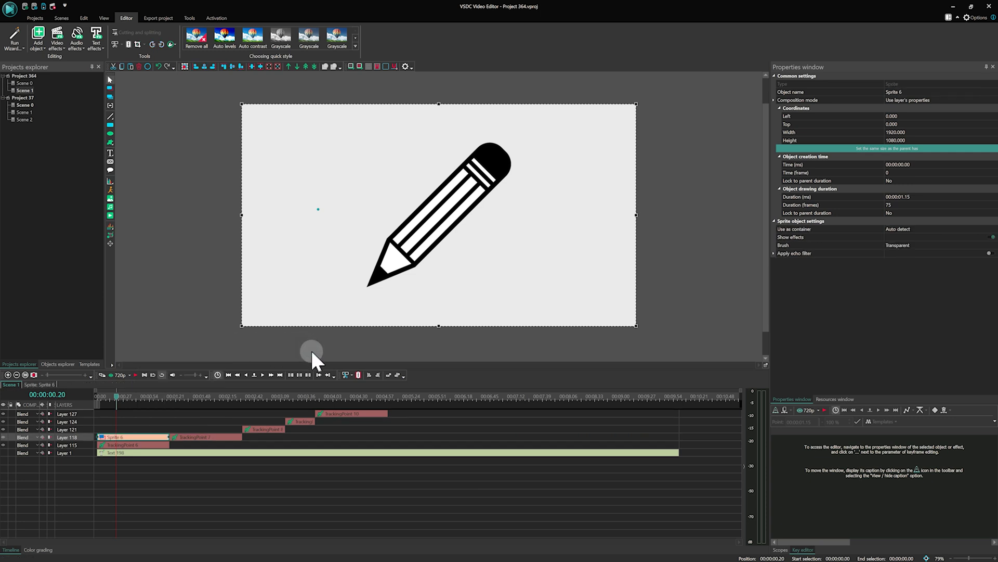
Copy the V letter's Movement 11 path from inside TrackingPoint 6.
left_click(134, 442)
double_click(134, 444)
left_click(69, 415)
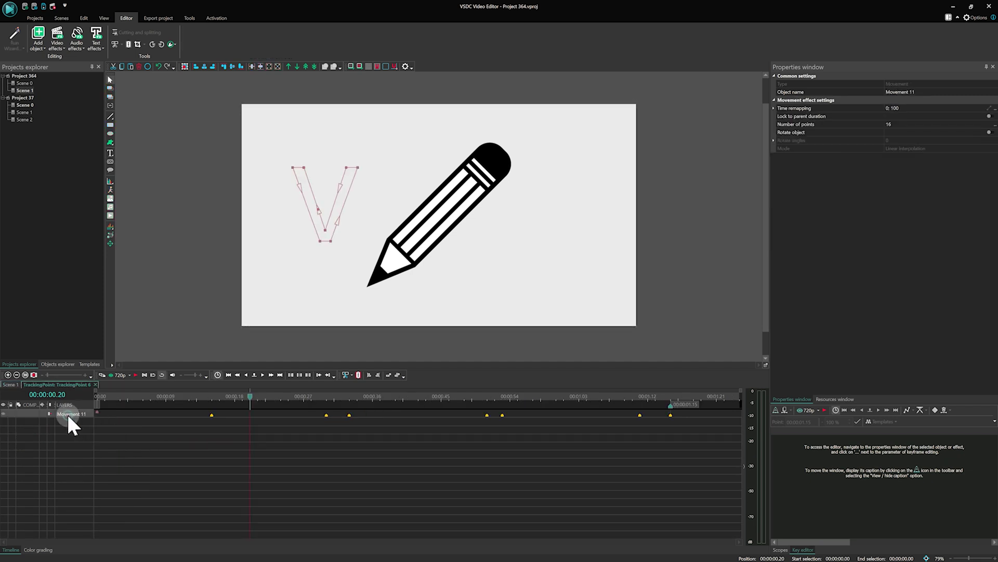
right_click(68, 413)
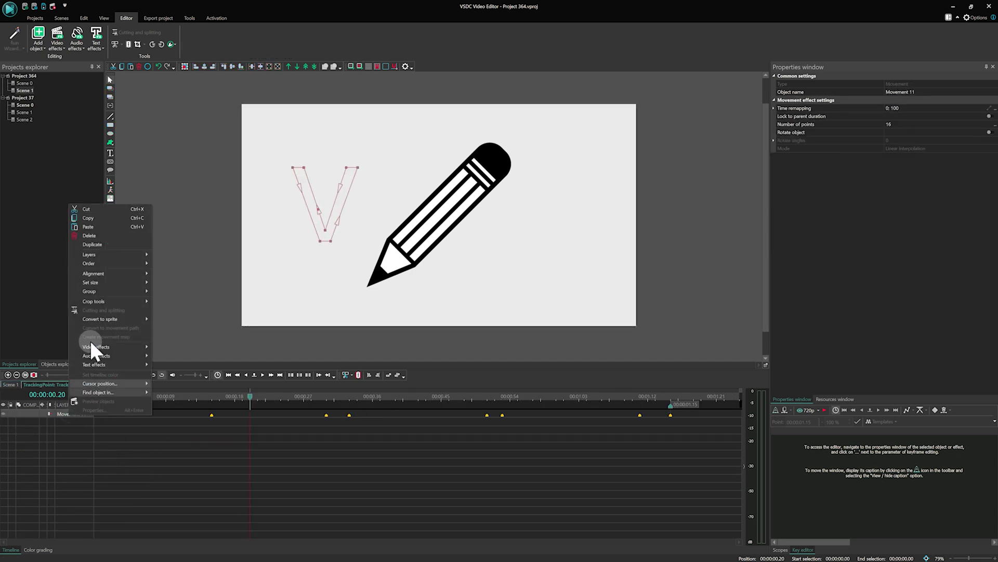
left_click(98, 219)
Paste the V movement path into Sprite 6 and place the pencil image beside it.
left_click(9, 385)
left_click(111, 430)
double_click(112, 435)
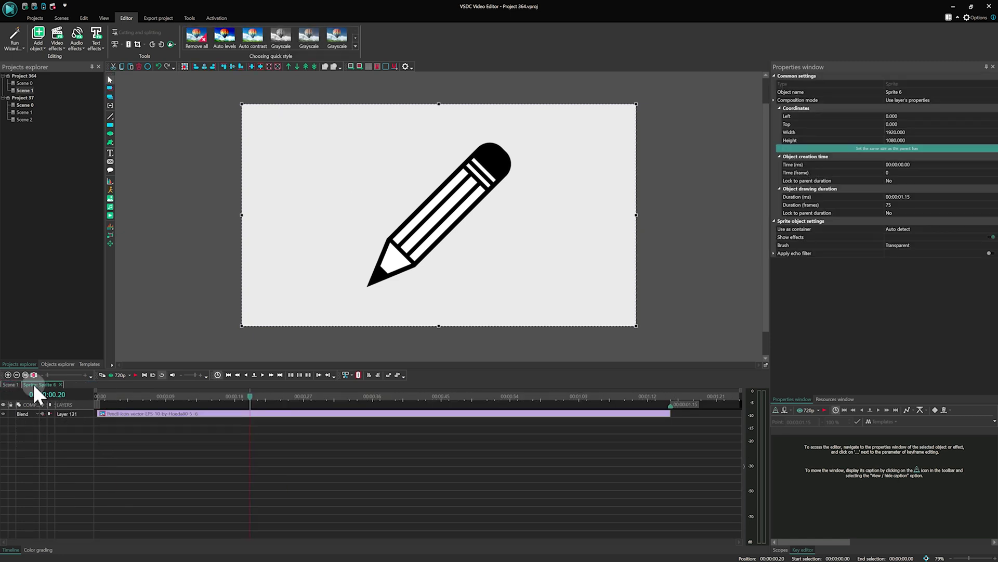
right_click(120, 441)
left_click(157, 255)
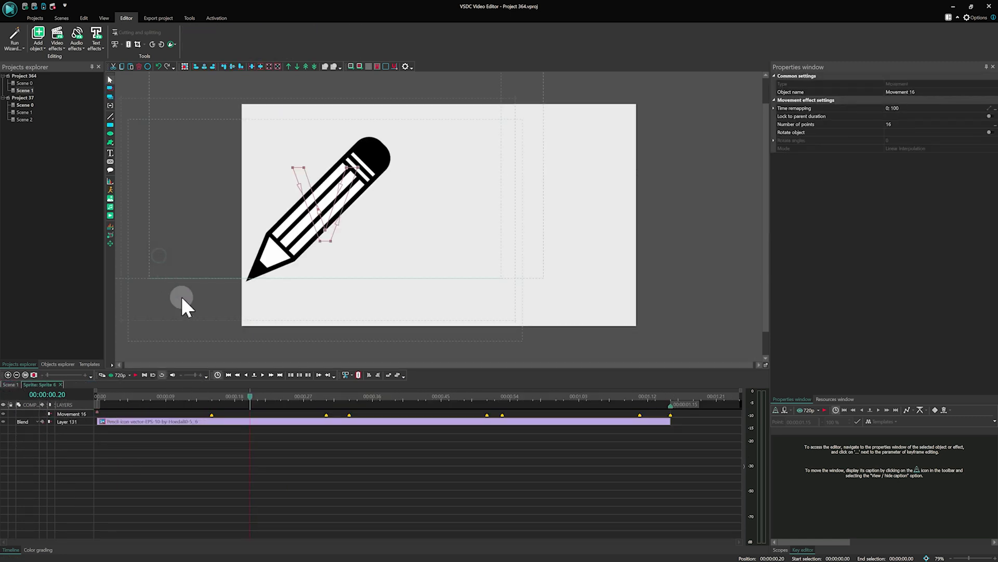
mouse_move(430, 278)
left_mouse_down()
mouse_move(221, 177)
mouse_move(194, 150)
mouse_move(392, 198)
mouse_move(416, 230)
mouse_move(377, 187)
left_mouse_up()
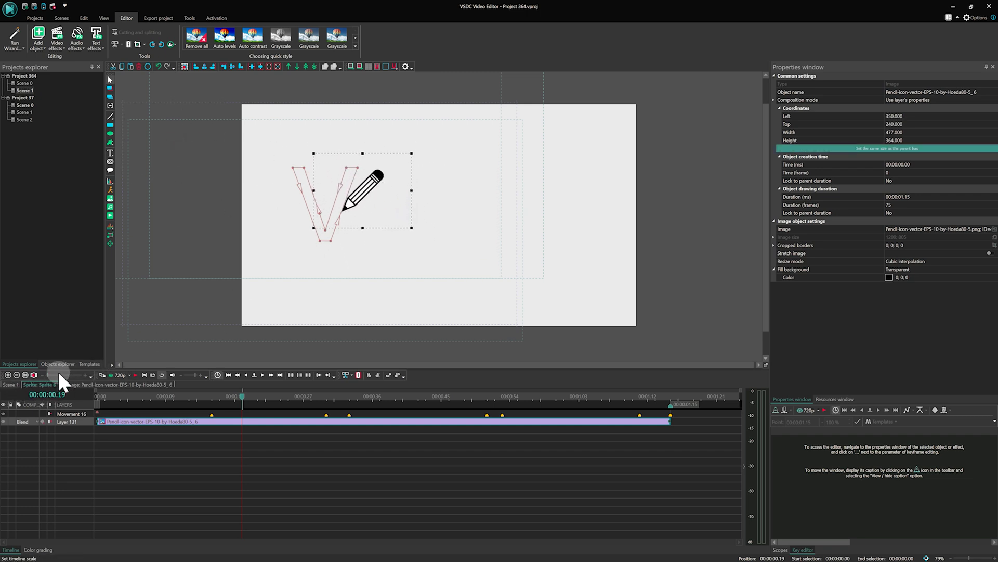
Rearrange the remaining pencil clips and convert them into Sprites 7 through 10.
left_click(10, 384)
left_click(211, 421)
left_click_drag(211, 421, 386, 413)
right_click(199, 435)
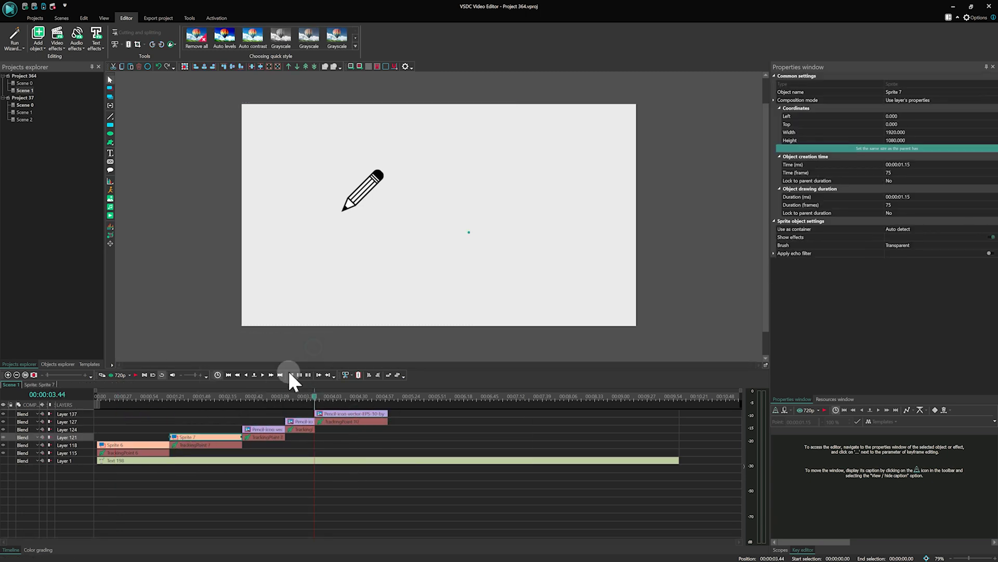
right_click(264, 429)
left_click(385, 343)
right_click(300, 421)
left_click(416, 336)
right_click(331, 413)
left_click(444, 335)
Inspect the D and C letters' tracking point paths.
double_click(261, 437)
left_click(10, 384)
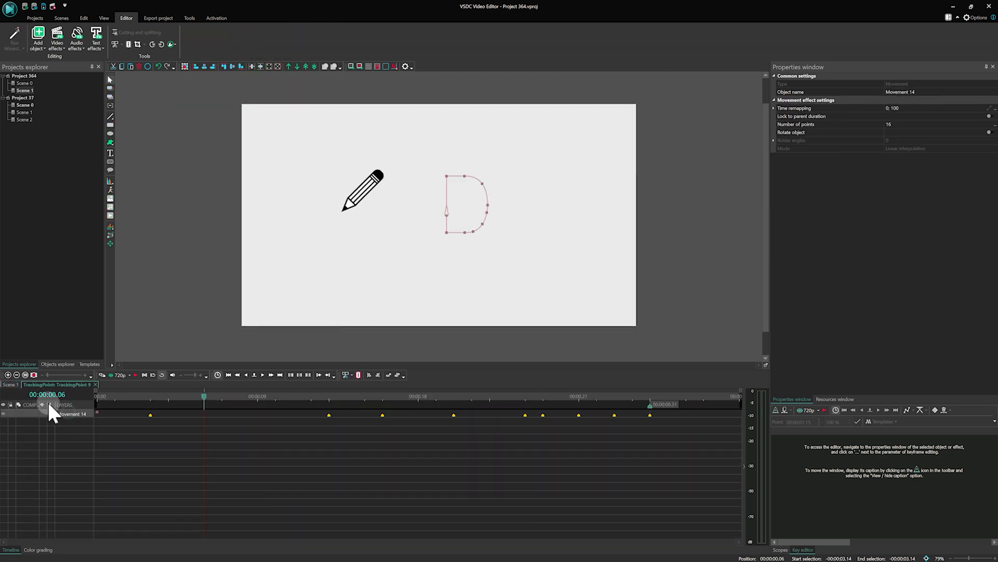
left_click(11, 385)
double_click(301, 422)
left_click(26, 384)
left_click(344, 421)
double_click(348, 423)
left_click(11, 384)
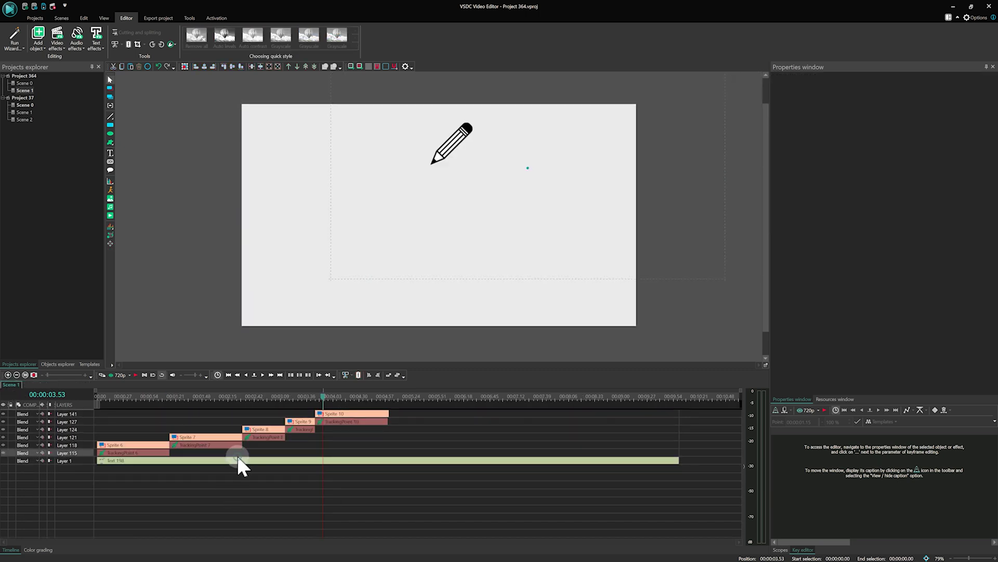
Convert Text 198 into curve-line outlines with fade-in All at once, Duration effect, no fade-out.
right_click(223, 461)
mouse_move(294, 361)
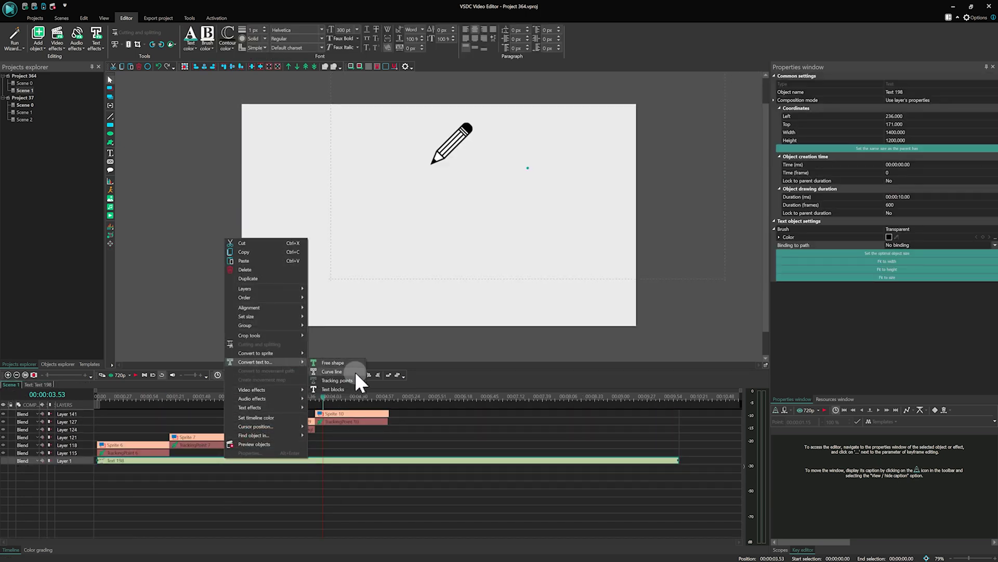
left_click(357, 371)
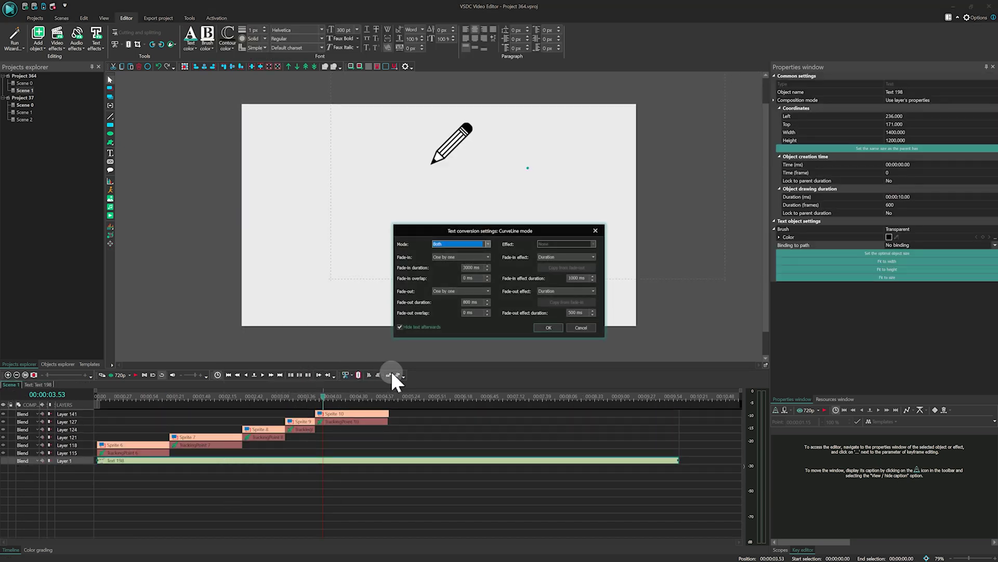
left_click(488, 256)
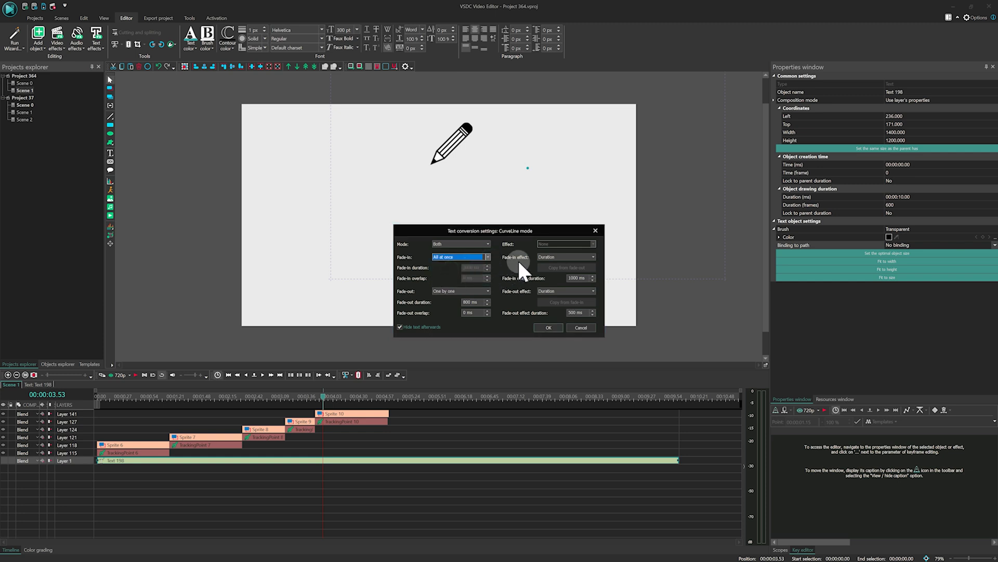
left_click(571, 256)
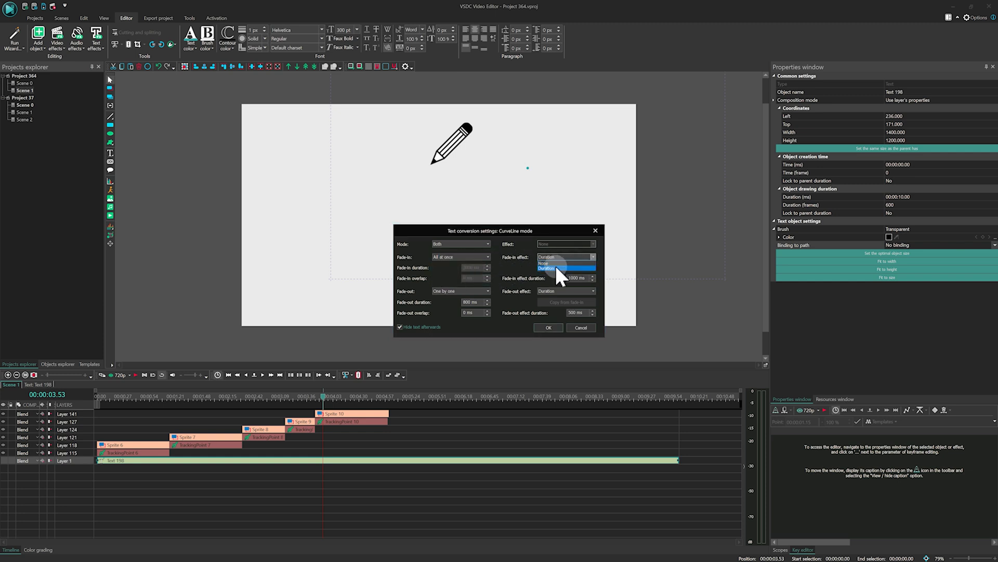
left_click(555, 267)
left_click(479, 292)
left_click(451, 299)
left_click(550, 326)
left_click(450, 420)
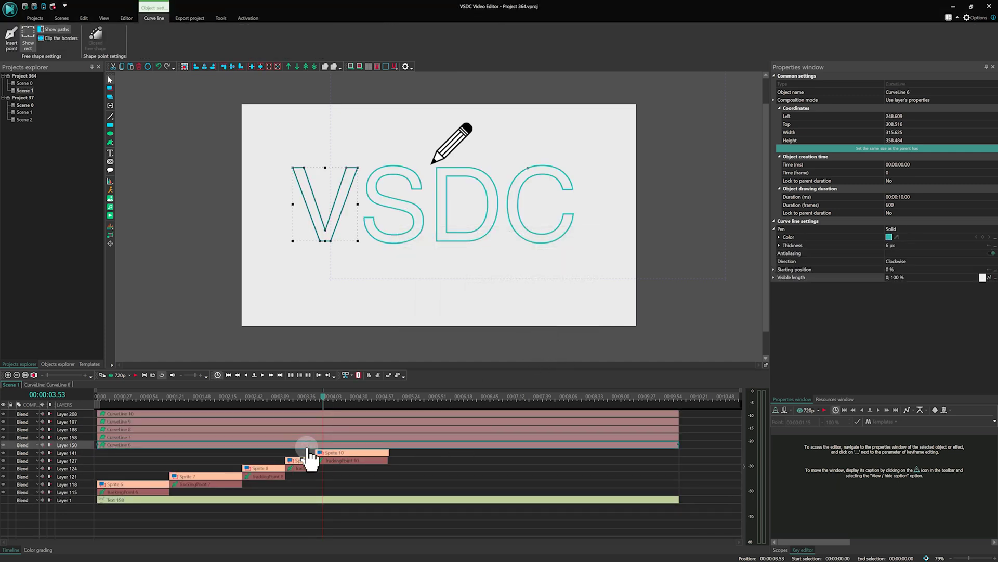
Stagger the letter outline clips, including D and C, later in time on the timeline.
left_click_drag(323, 396, 162, 396)
left_click_drag(150, 437, 208, 430)
left_click_drag(208, 430, 285, 427)
left_click(297, 423)
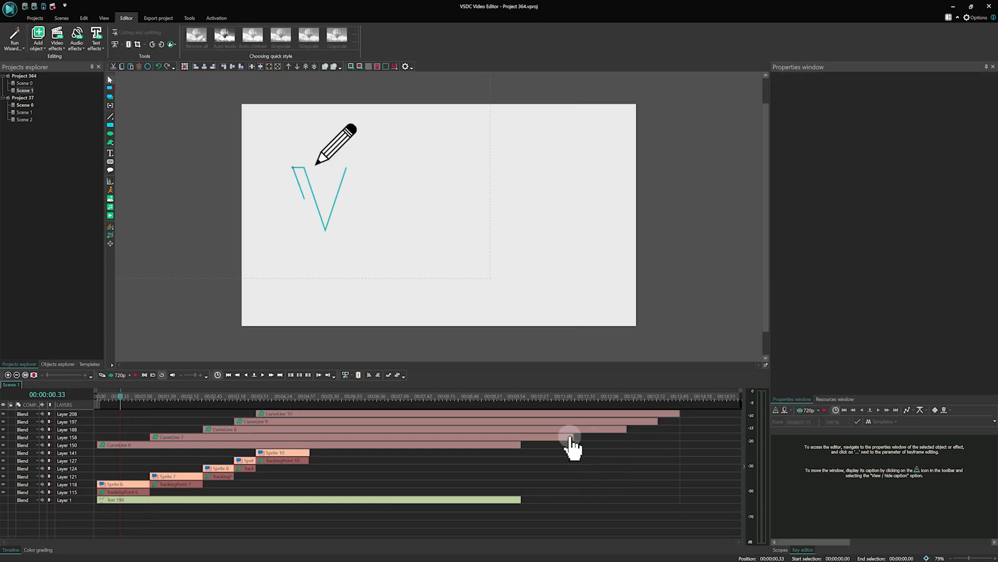
left_click(570, 438)
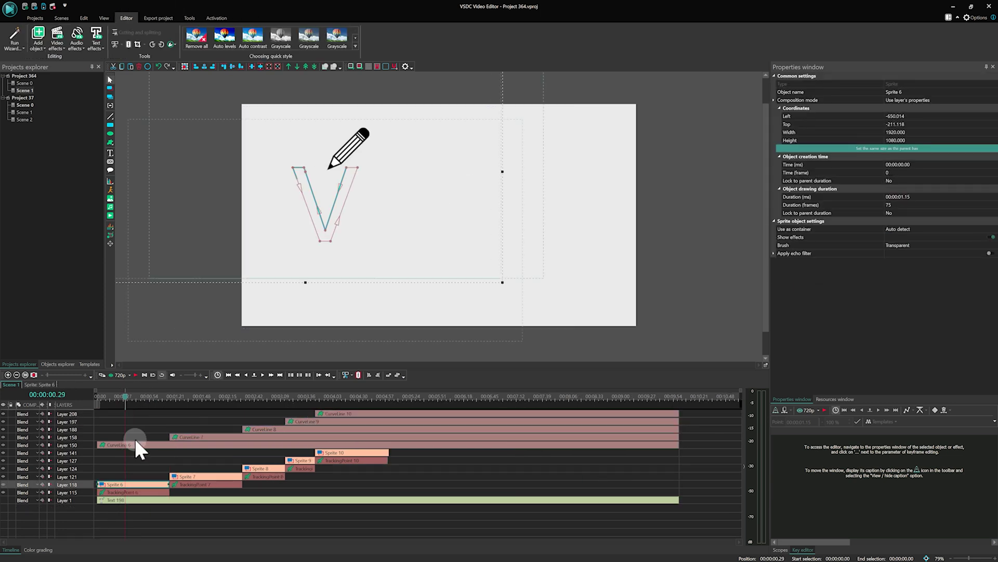
left_click(150, 450)
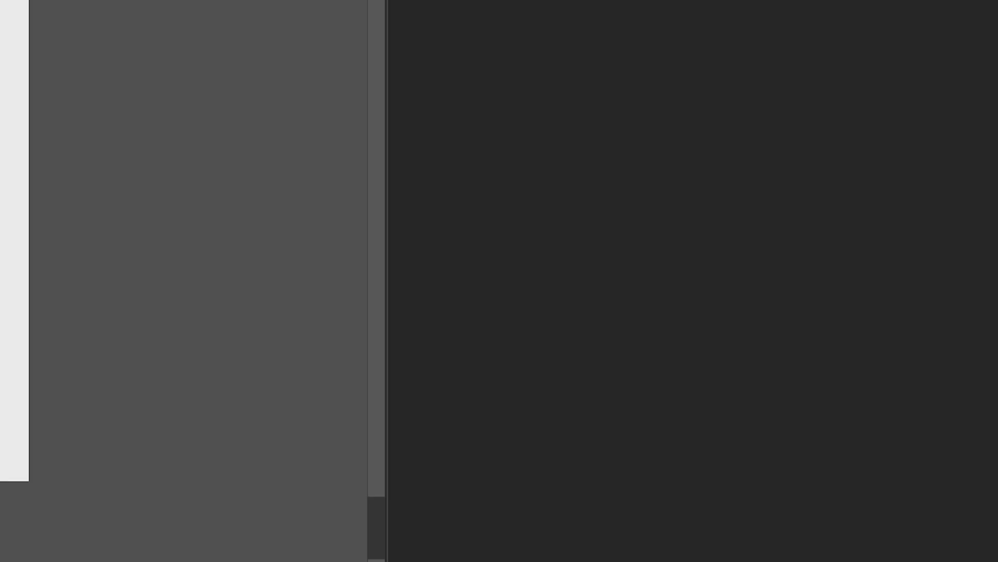
Adjust the V outline's Visible length keyframes so it draws in fully by 1.14 s.
left_click(153, 445)
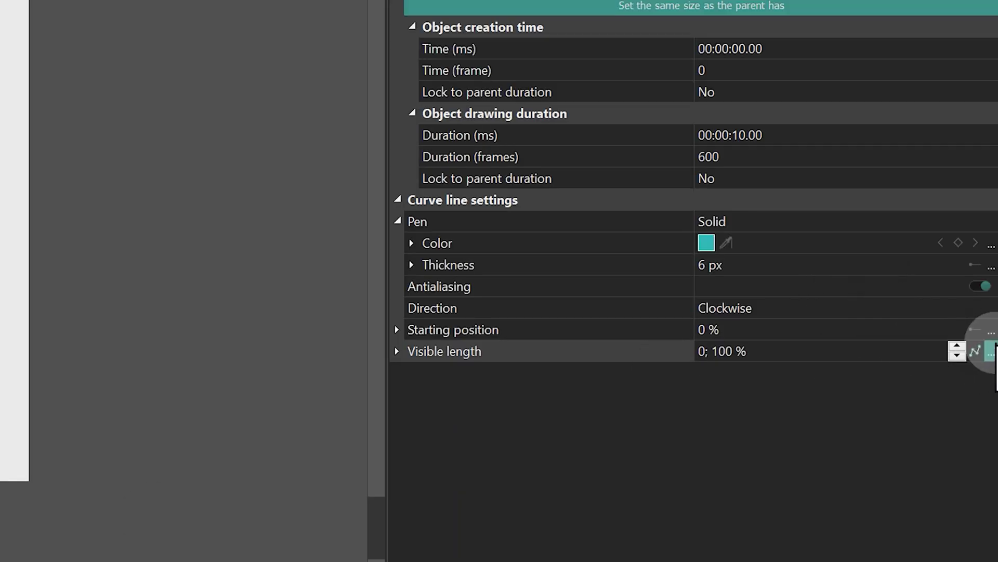
left_click(990, 352)
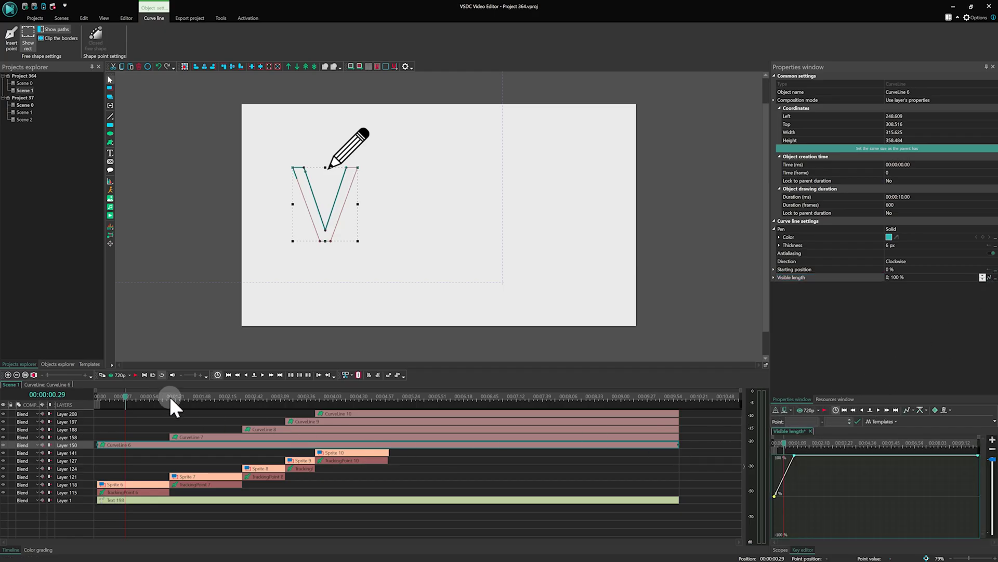
left_click(170, 394)
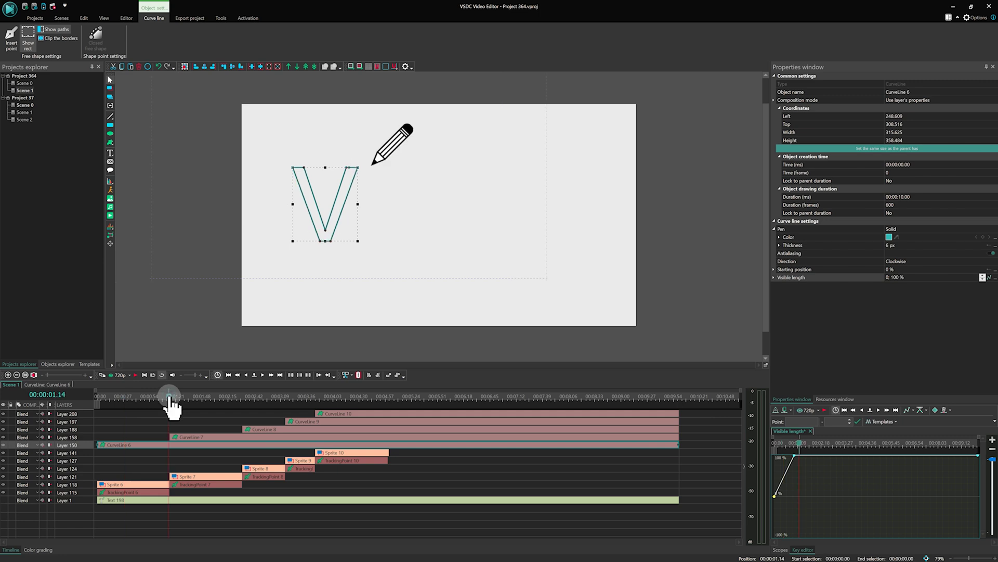
left_click(290, 376)
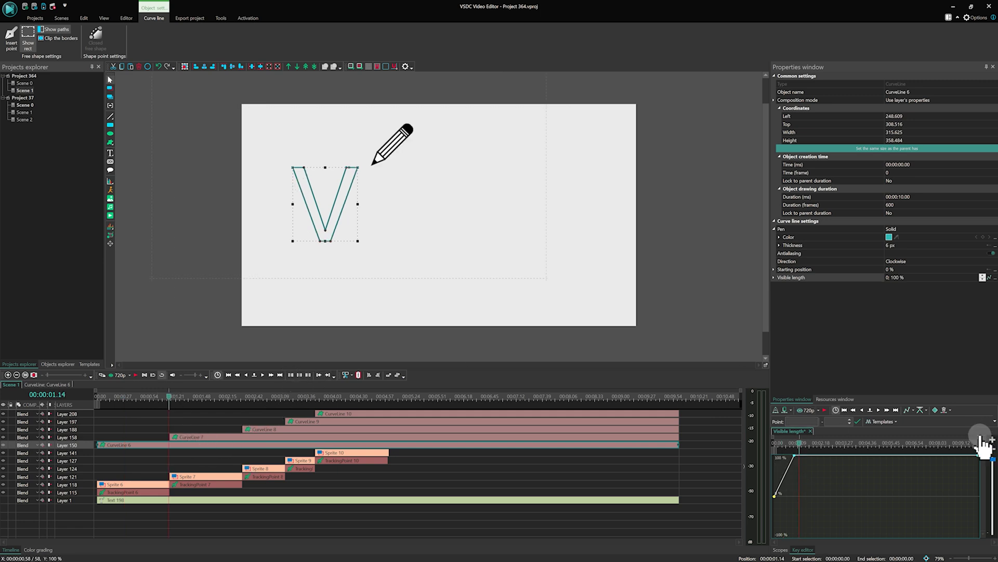
left_click_drag(981, 445, 867, 451)
Move the pencil tip in the first sprite onto the V outline and preview it.
double_click(138, 484)
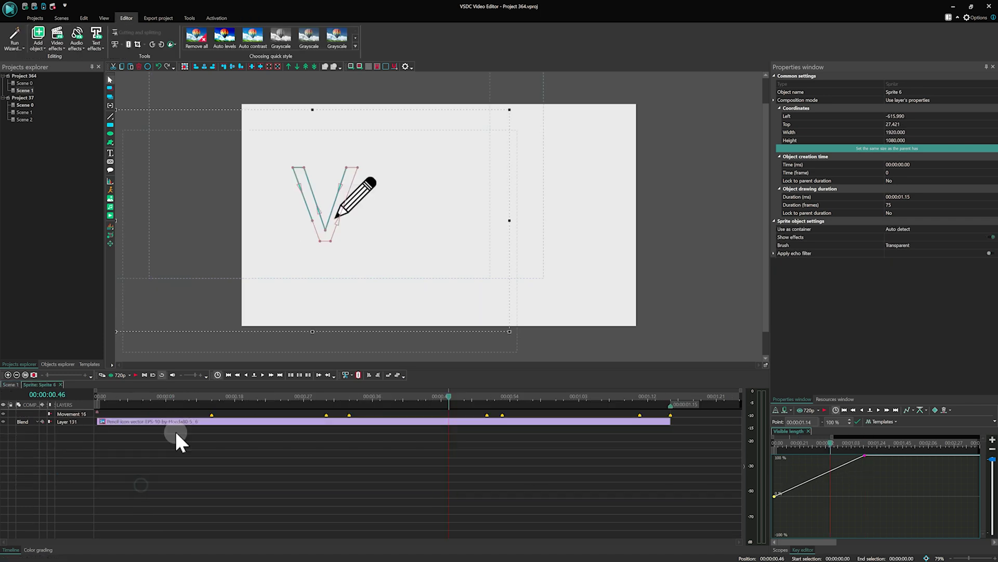
scroll(352, 230, "up", 4)
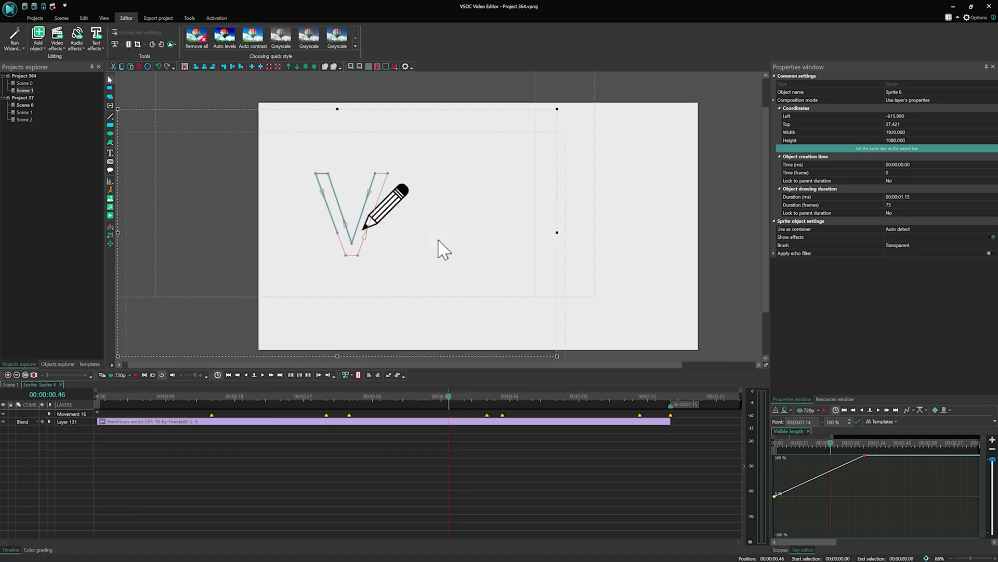
left_click(268, 422)
left_click_drag(457, 234, 422, 235)
key("space")
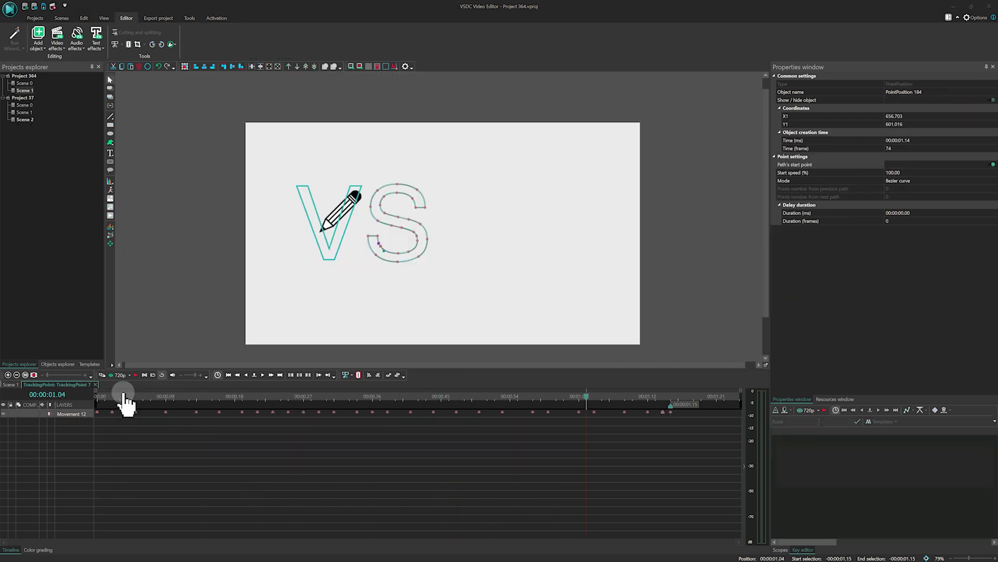
Copy the movement path and move the D outline's full-length keyframe earlier.
right_click(72, 394)
left_click(102, 217)
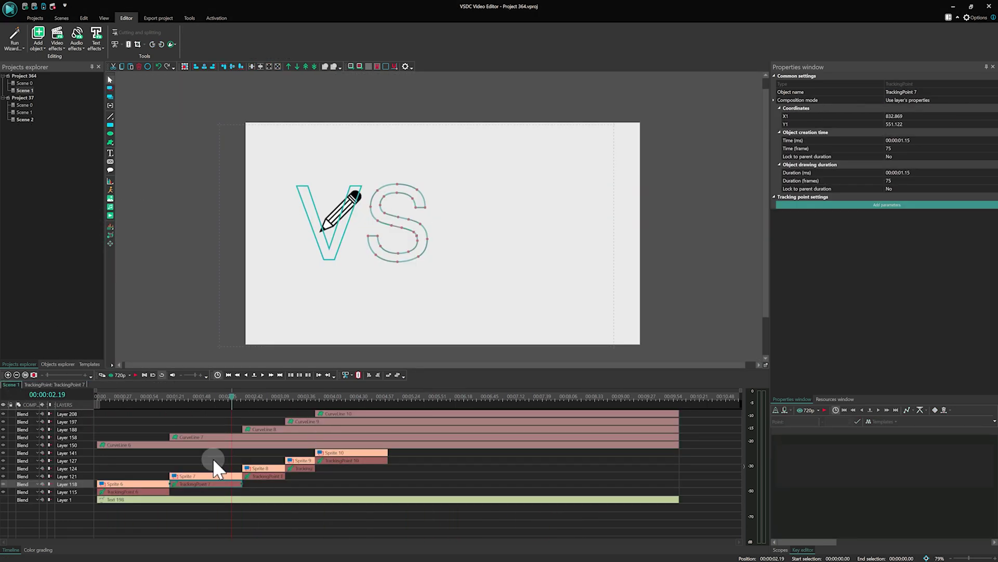
double_click(213, 475)
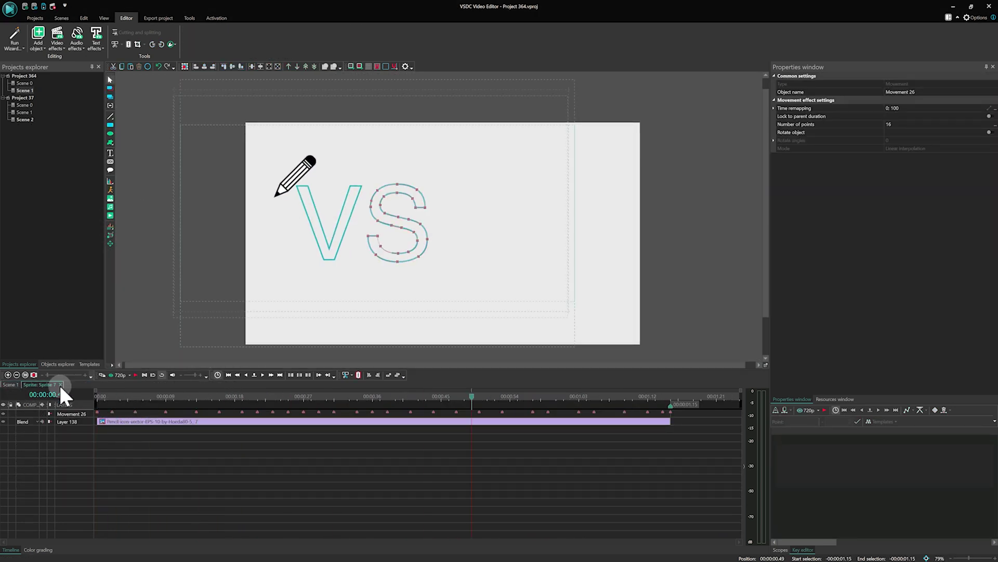
left_click(175, 422)
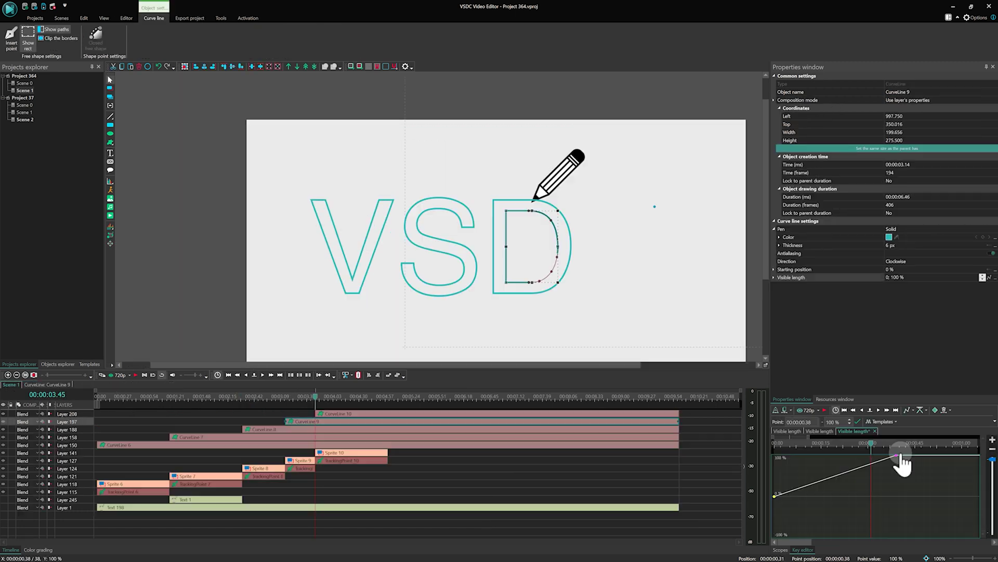
left_click(891, 486)
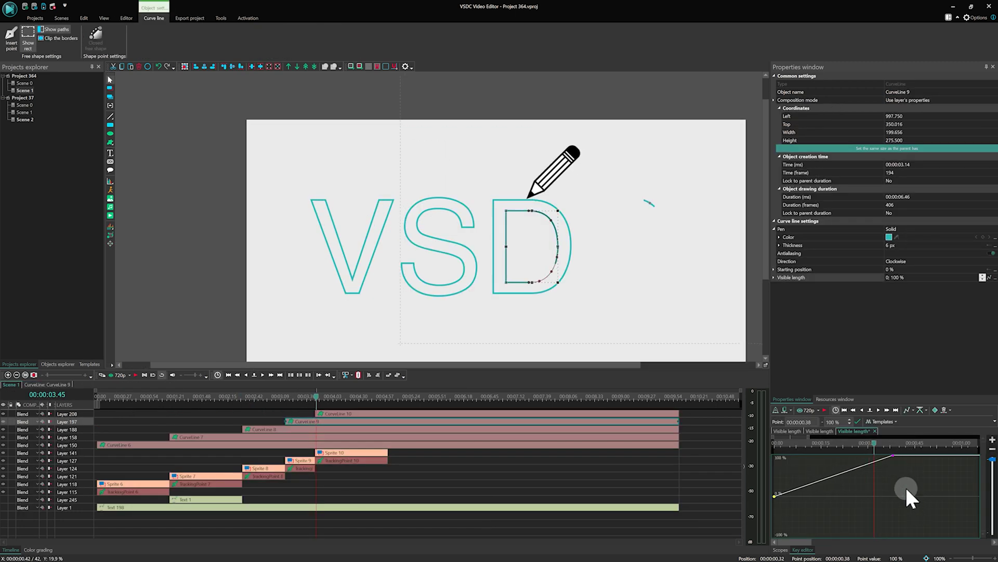
left_click_drag(892, 456, 873, 459)
Align the pencil with the D outline and preview the finished C outline.
double_click(296, 461)
left_click_drag(472, 212, 596, 223)
left_click(471, 489)
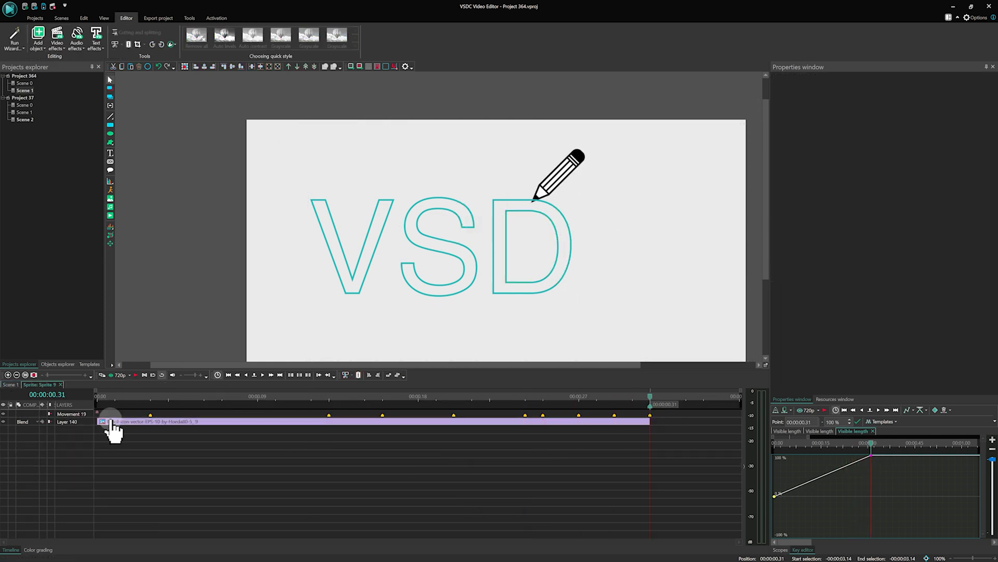
double_click(471, 484)
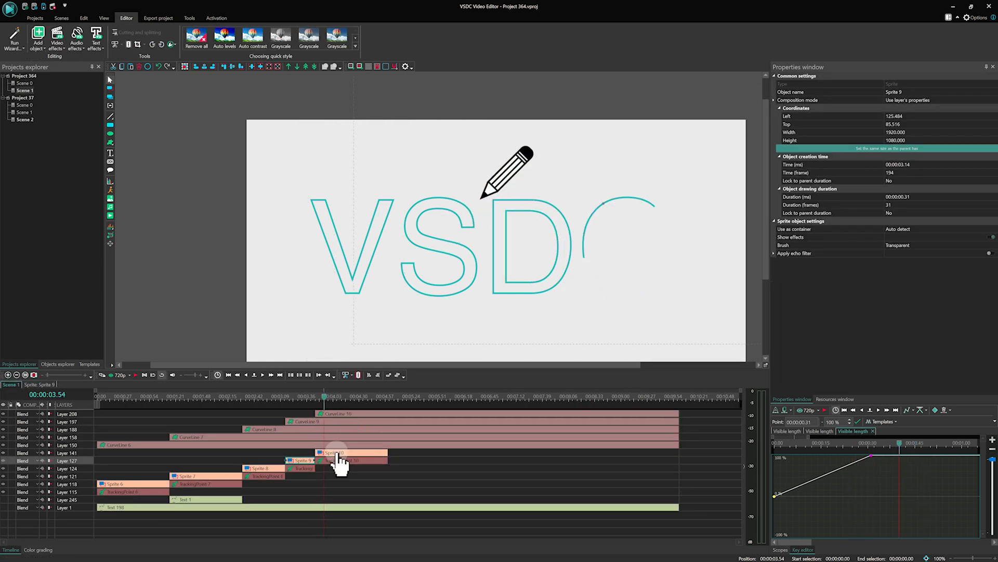
left_click(387, 424)
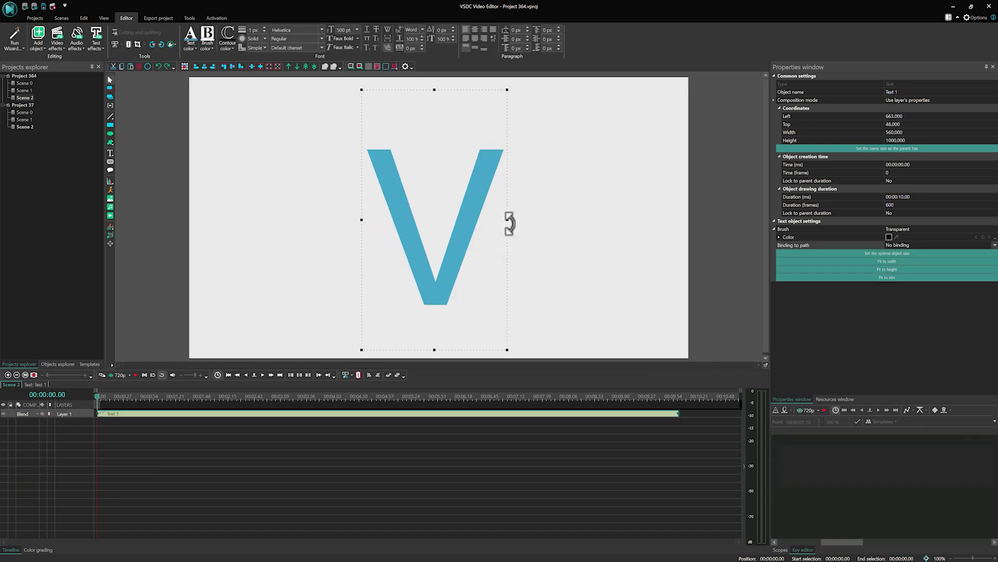
Stretch the V text to its parent's full size and centre it horizontally.
left_click(828, 148)
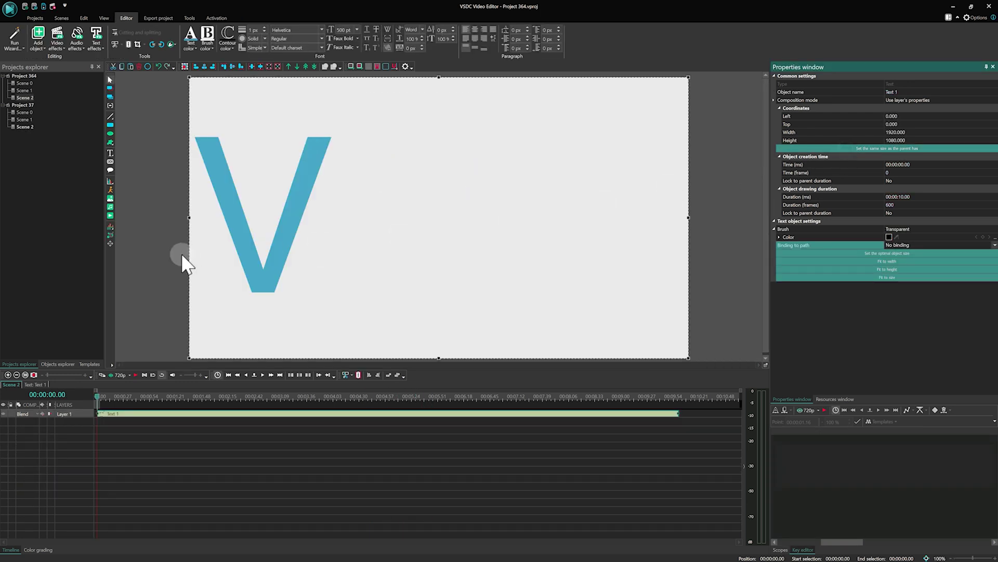
left_click(475, 30)
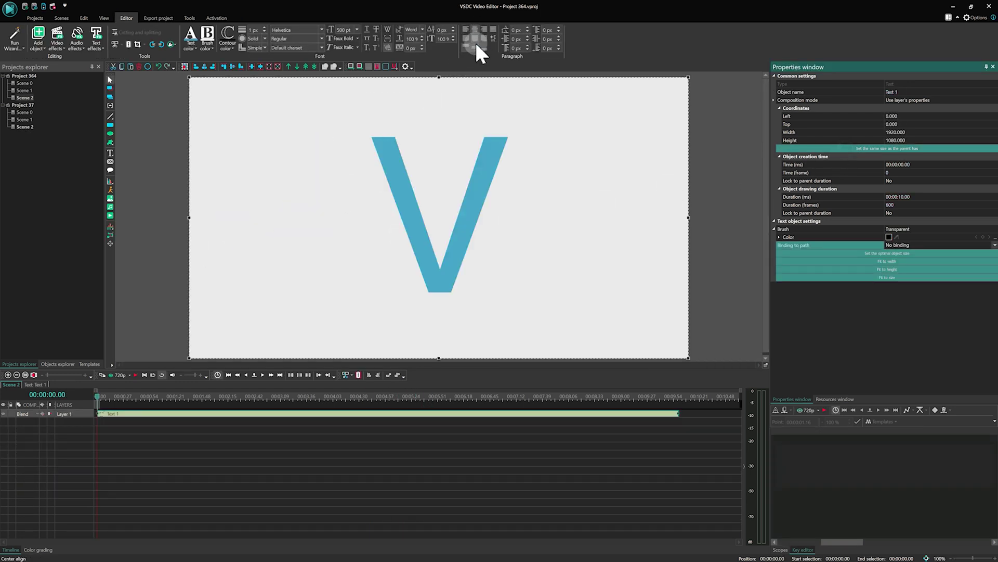
left_click(309, 460)
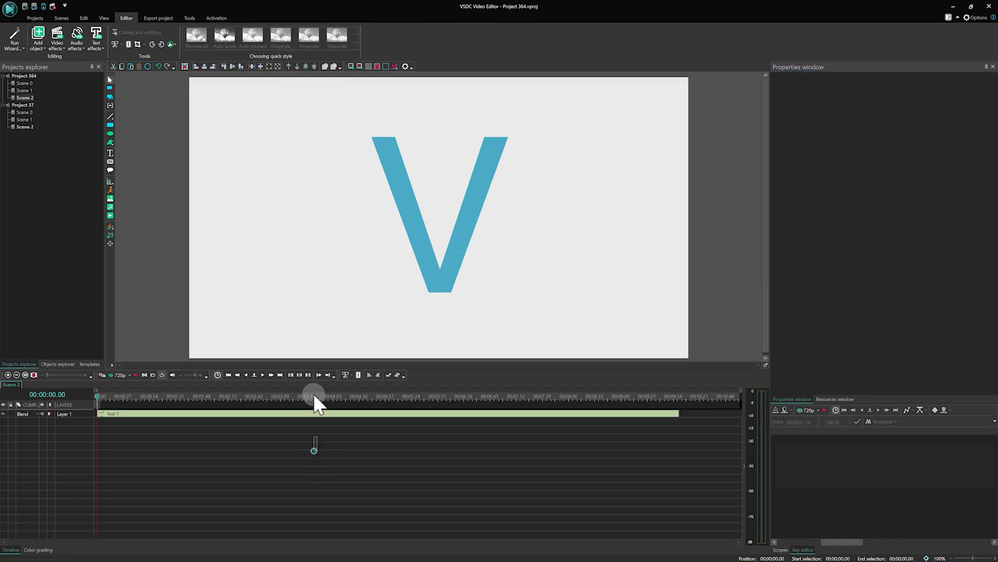
left_click(315, 415)
Convert the V text into tracking points with the LensFlare effect.
right_click(316, 414)
mouse_move(389, 316)
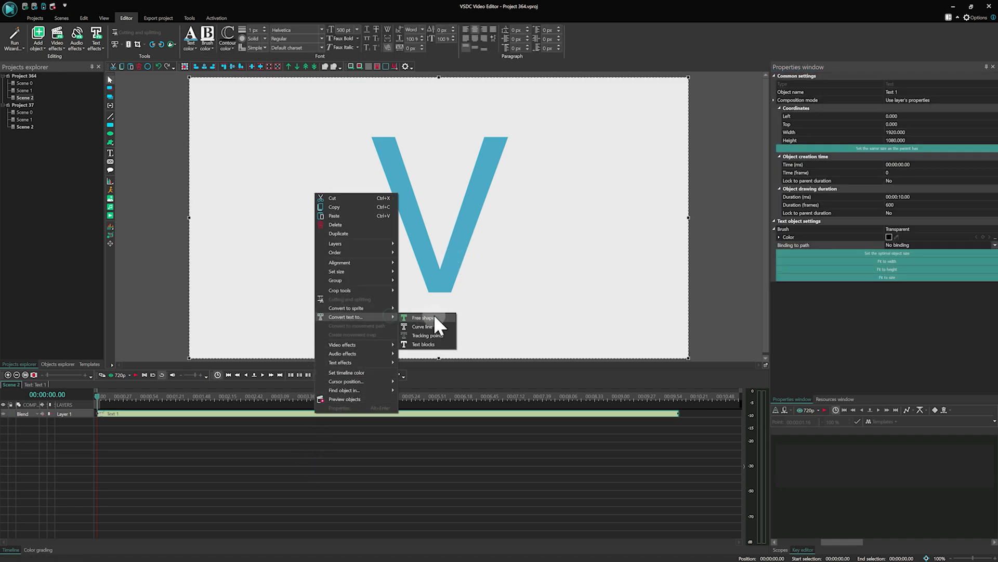
left_click(446, 337)
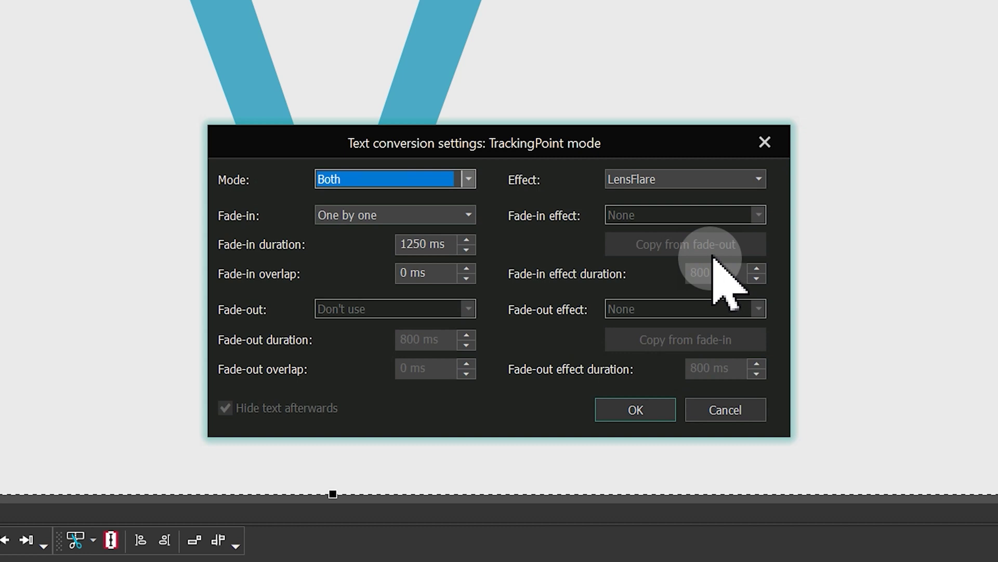
left_click(631, 210)
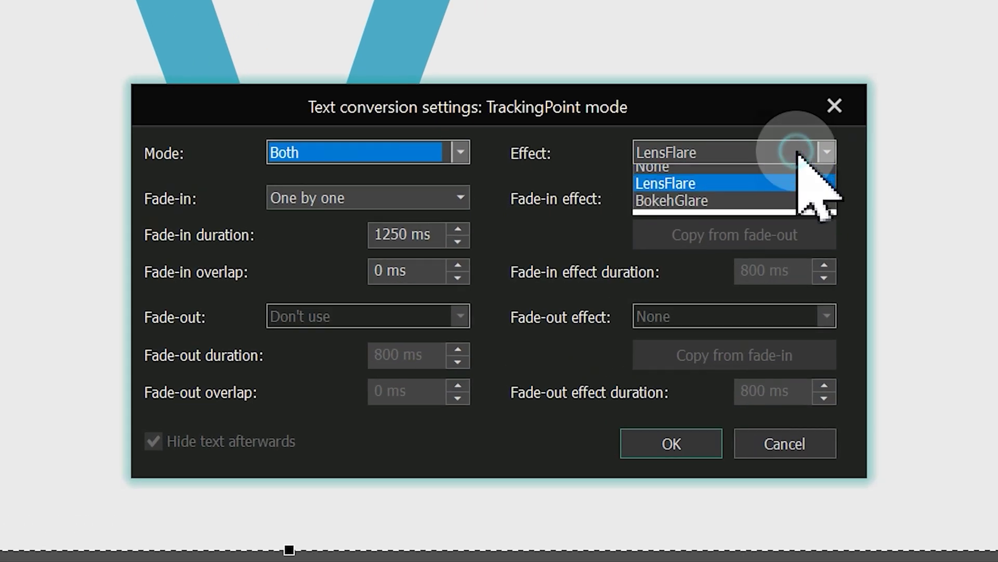
left_click(728, 185)
left_click(645, 442)
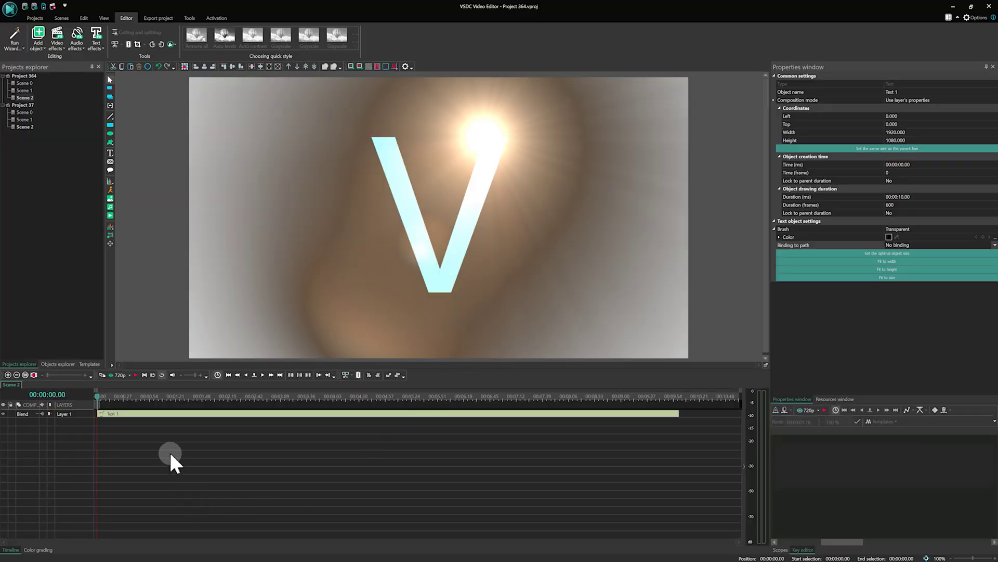
Set the LensFlare 2 visible area inside Text 1 to 40 %.
left_click(174, 414)
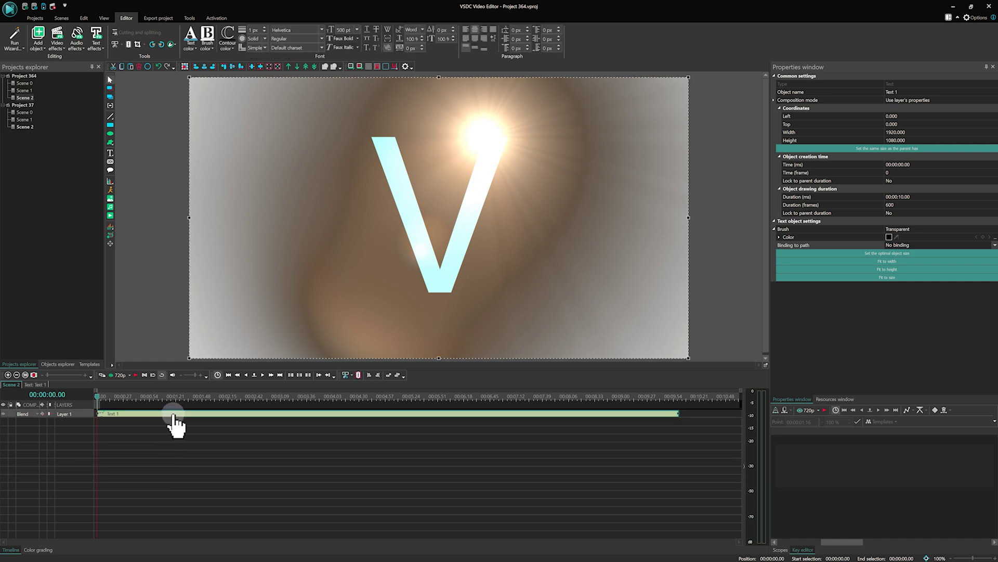
double_click(173, 413)
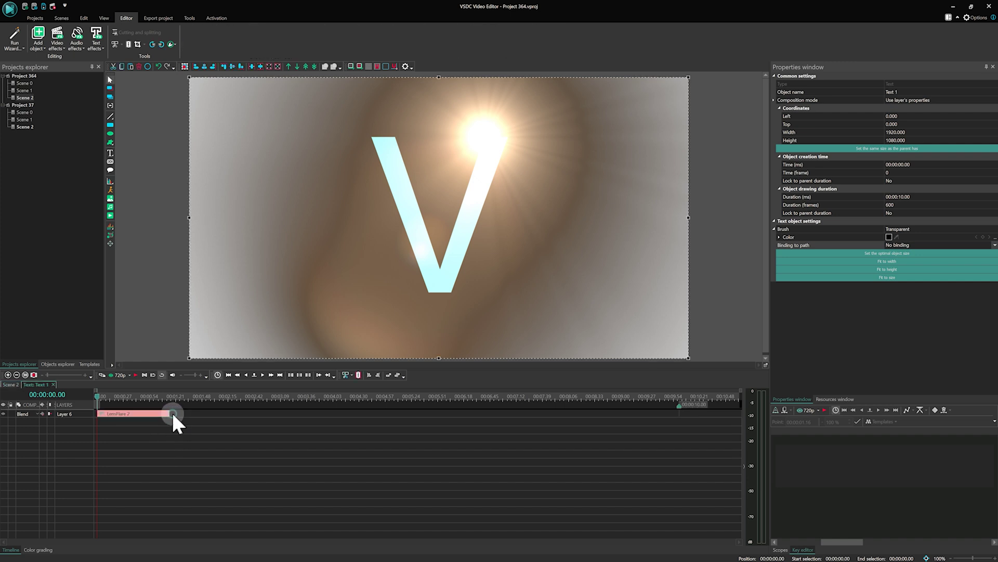
left_click(149, 414)
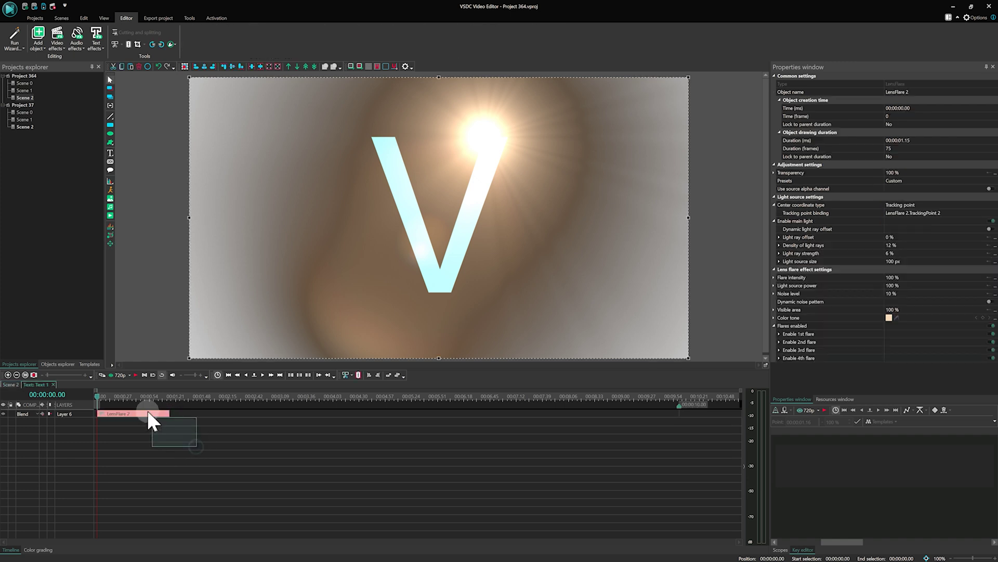
left_click(932, 312)
left_click(810, 303)
left_click(912, 309)
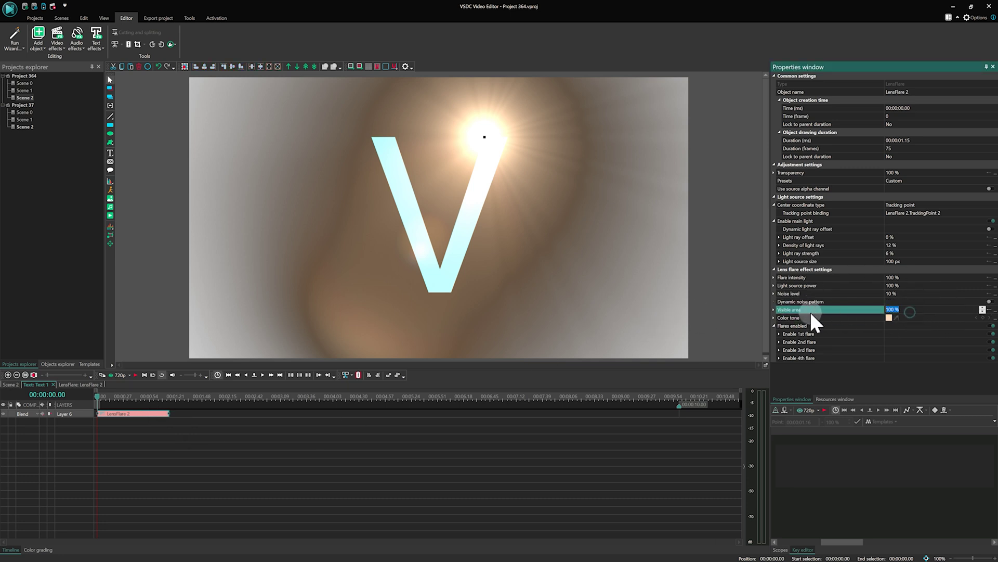
type("30")
key("Return")
left_click(840, 310)
type("40")
key("Return")
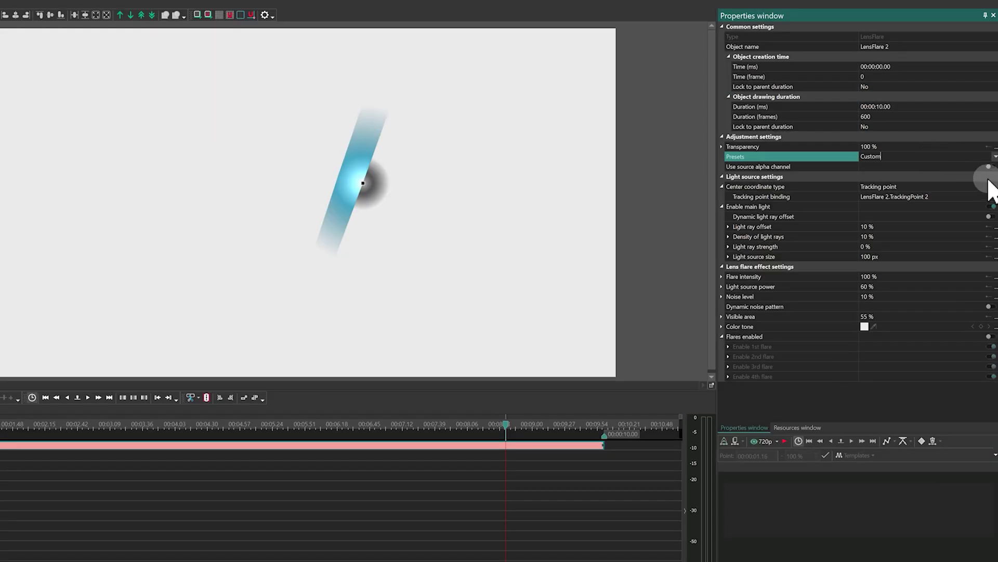
Confine the flare to the V with source alpha channel and start it at the V's top.
left_click(990, 166)
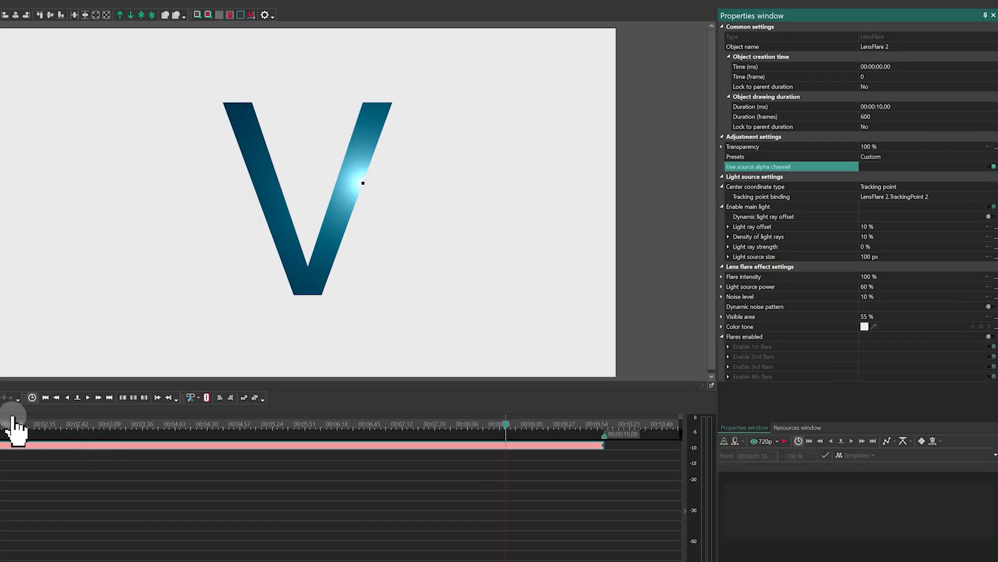
mouse_move(363, 183)
left_mouse_down()
mouse_move(363, 103)
mouse_move(356, 136)
left_mouse_up()
key("space")
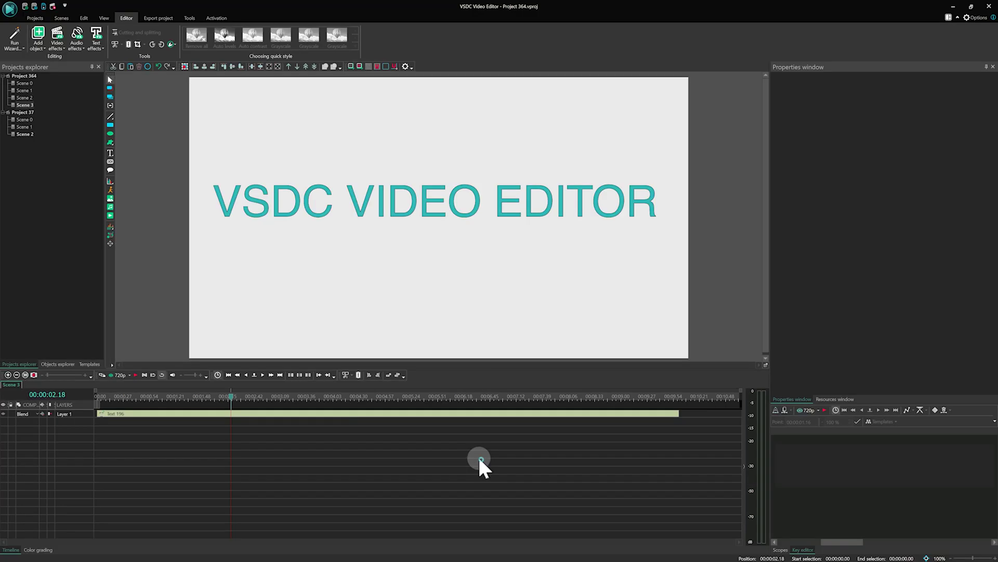
Fit the VSDC VIDEO EDITOR text box to its words and shift it right and down.
left_click(458, 433)
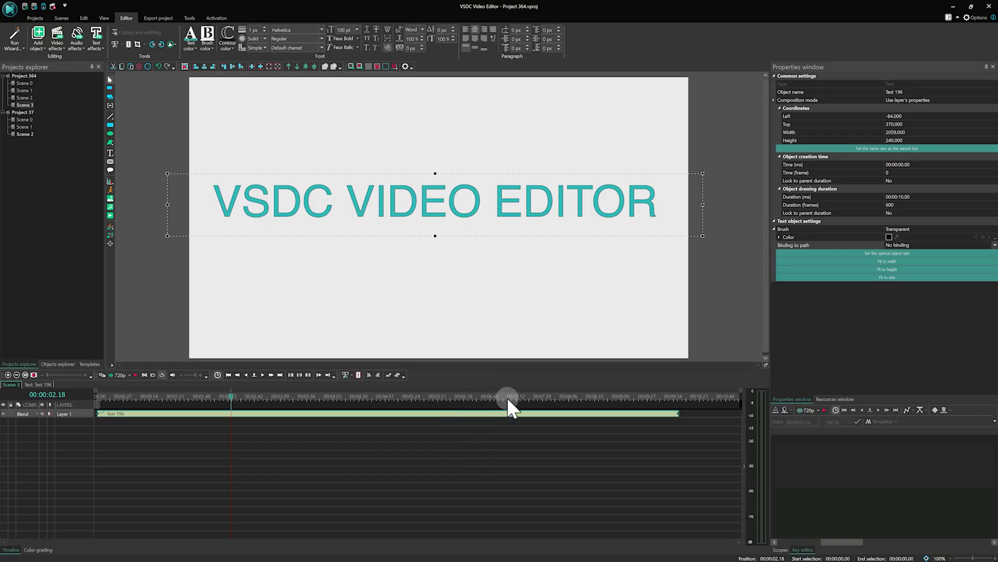
left_click(821, 253)
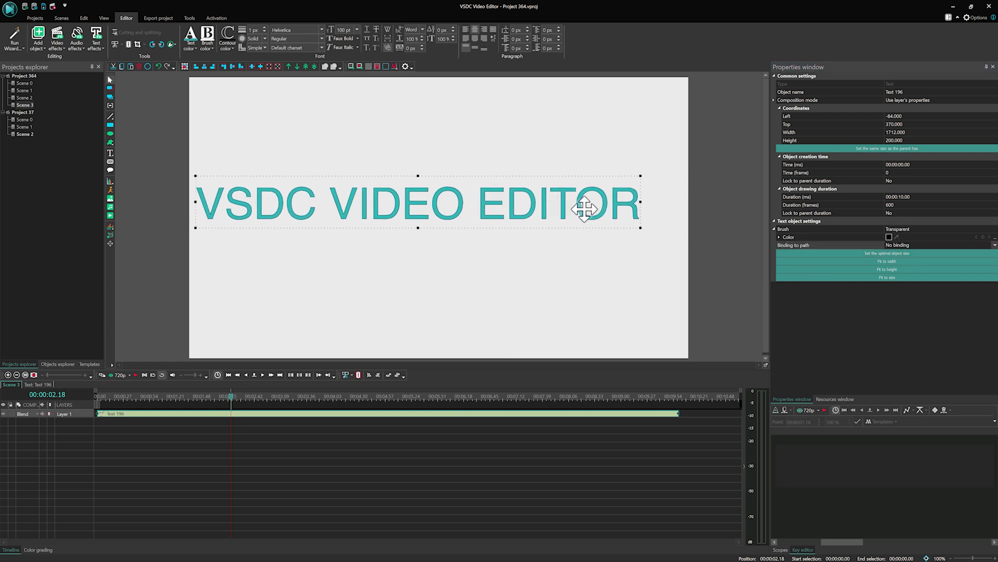
left_click_drag(586, 208, 600, 213)
Convert the text into word blocks split by words, fading in one by one.
right_click(396, 415)
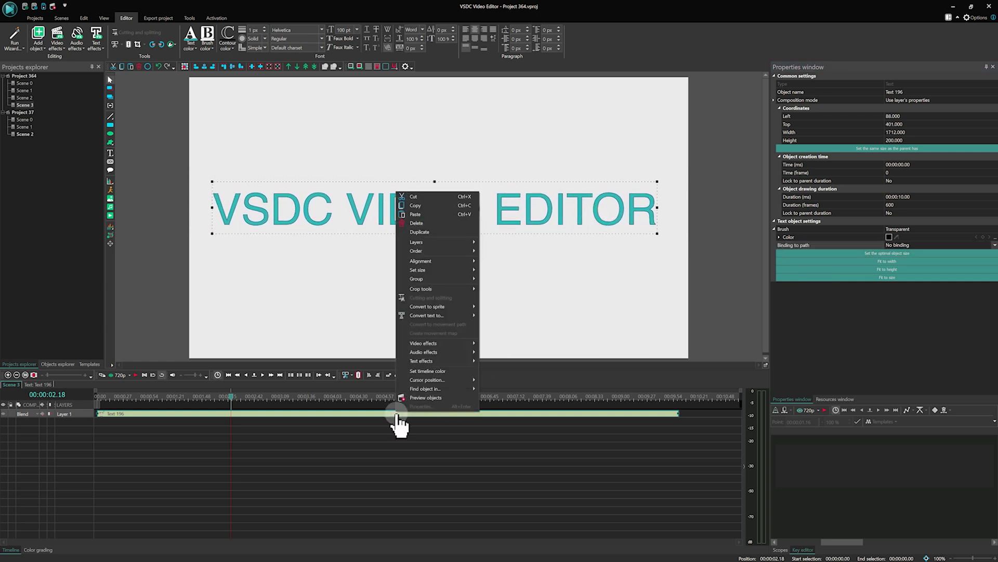
mouse_move(461, 315)
left_click(526, 343)
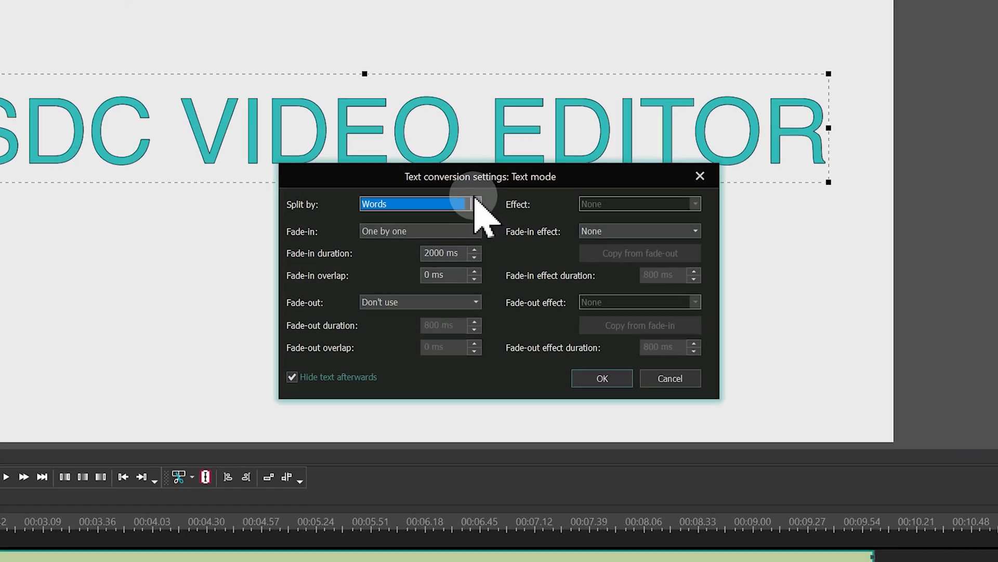
left_click(488, 243)
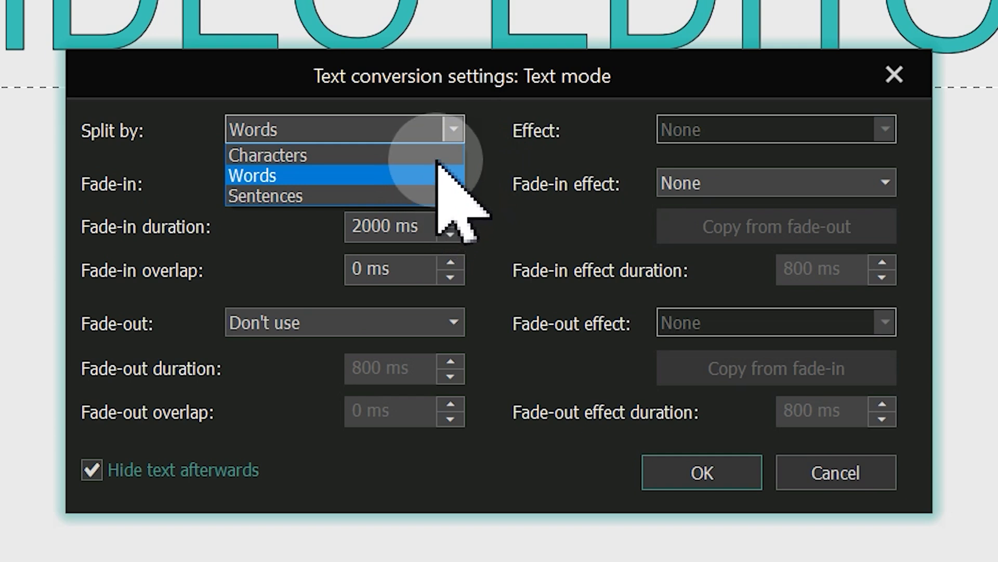
left_click(519, 171)
left_click(455, 185)
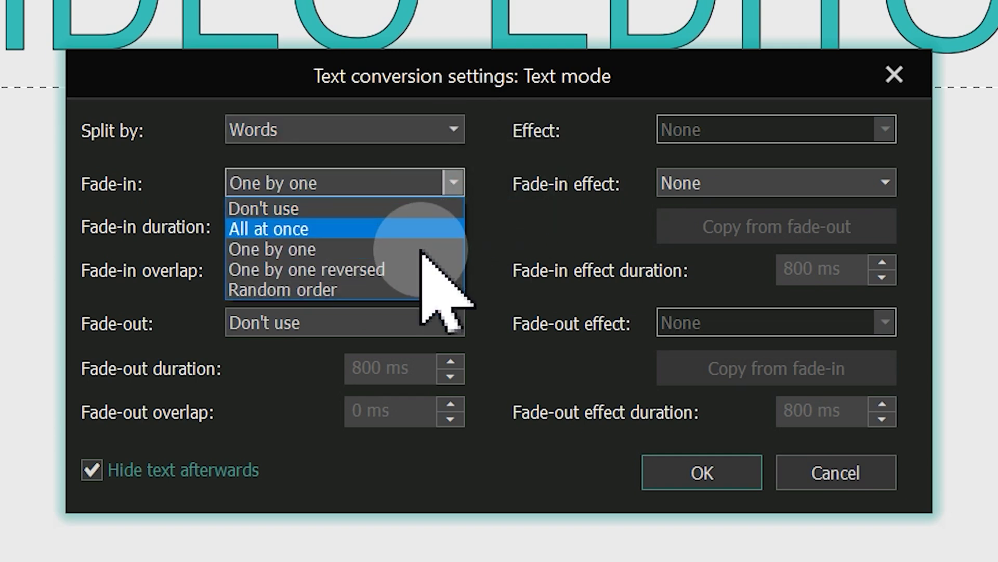
left_click(501, 193)
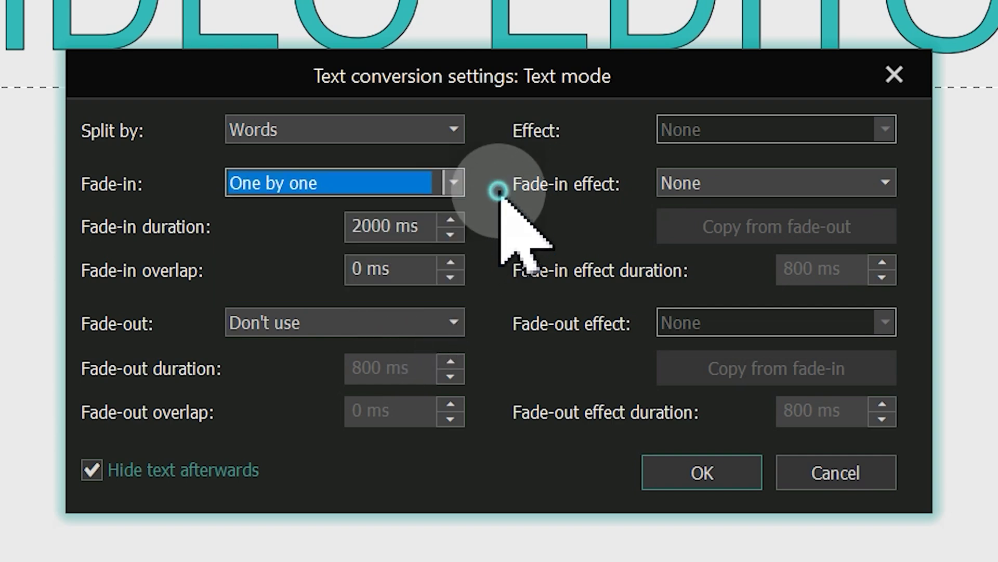
left_click(758, 183)
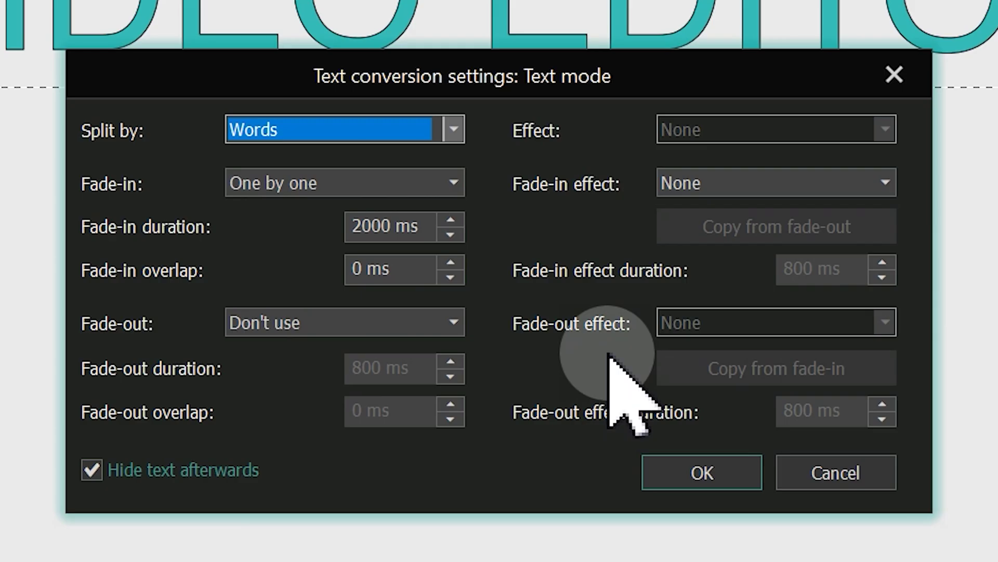
left_click(711, 478)
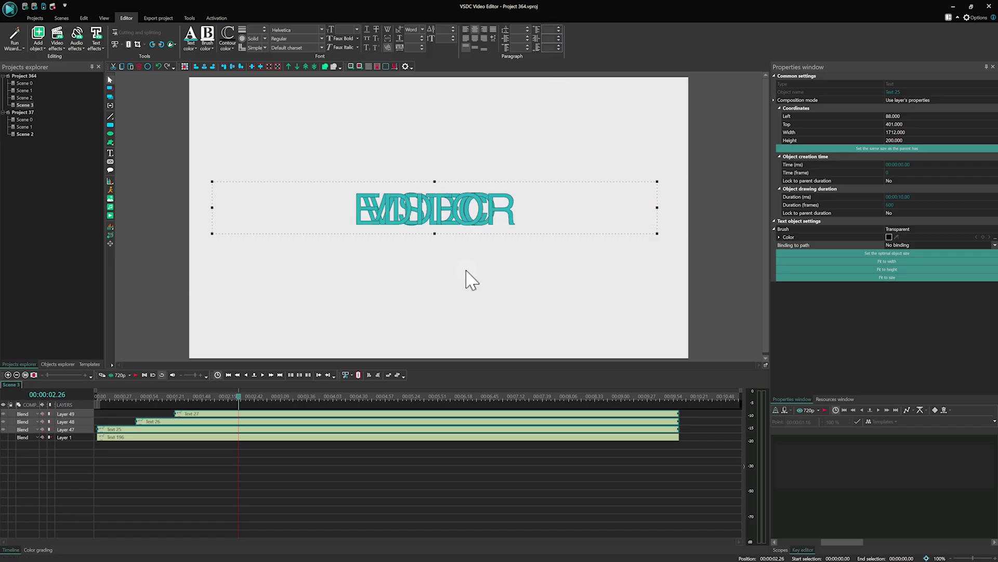
Trim the Text 25 and Text 26 clips to end early, then play from the start.
left_click(248, 470)
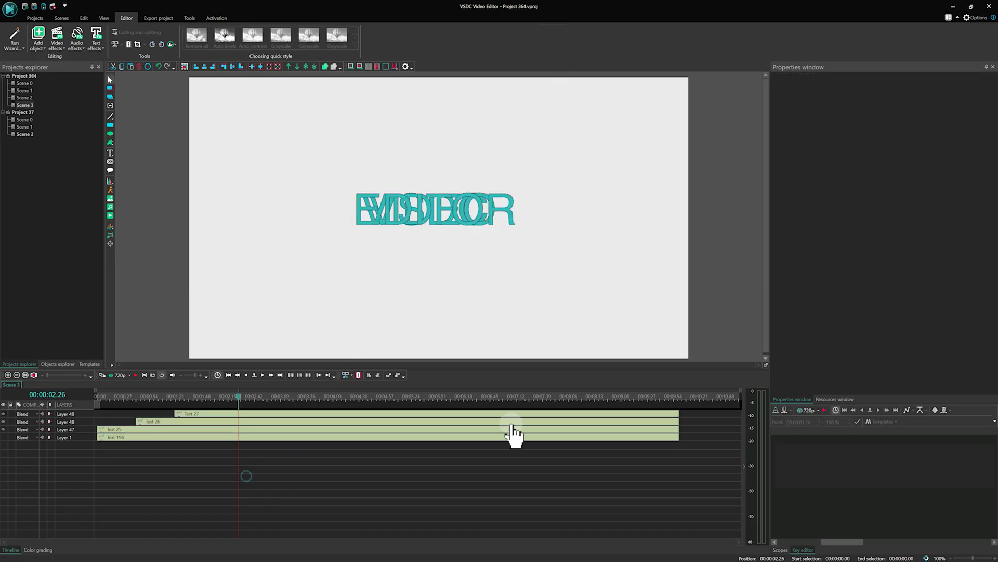
left_click_drag(679, 429, 155, 445)
left_click_drag(679, 421, 174, 424)
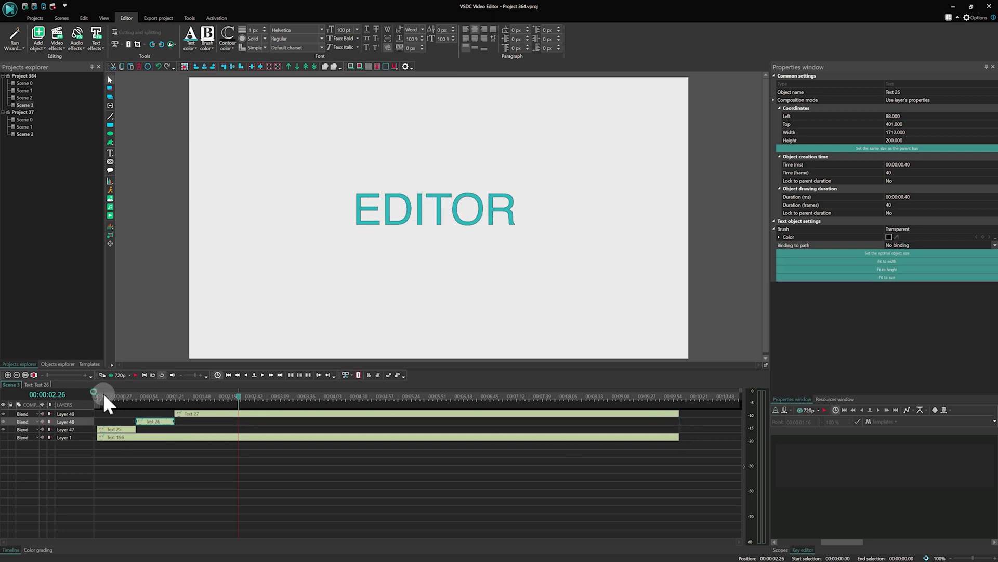
left_click(121, 400)
key("space")
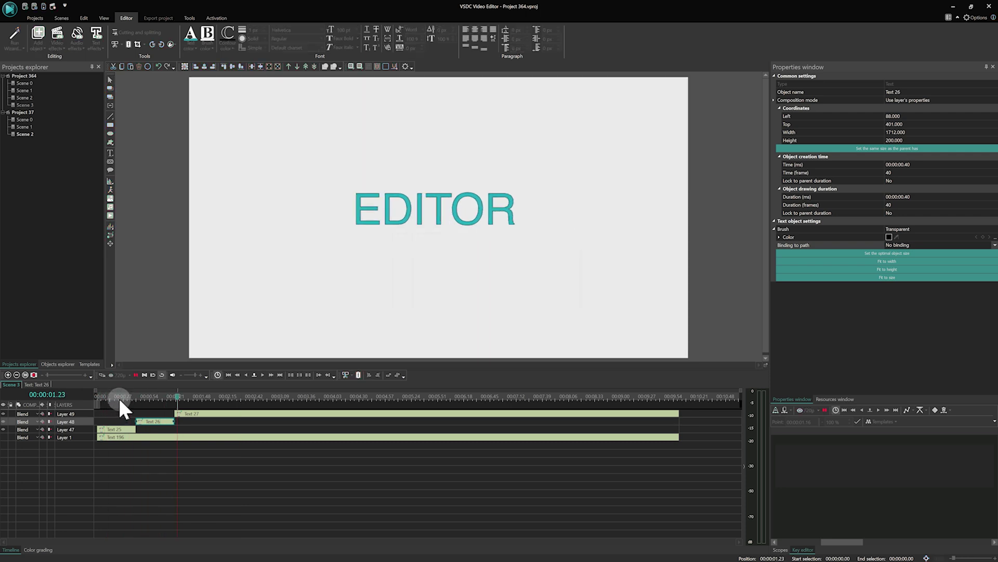
Stop playback and replay the teal V CurveLine outline animation from the timeline start.
key("space")
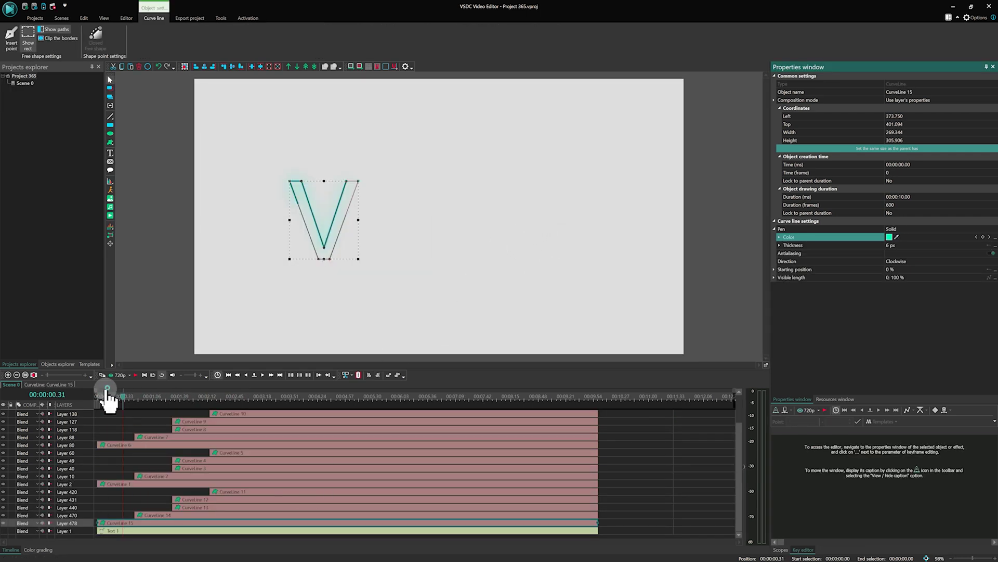
left_click(106, 391)
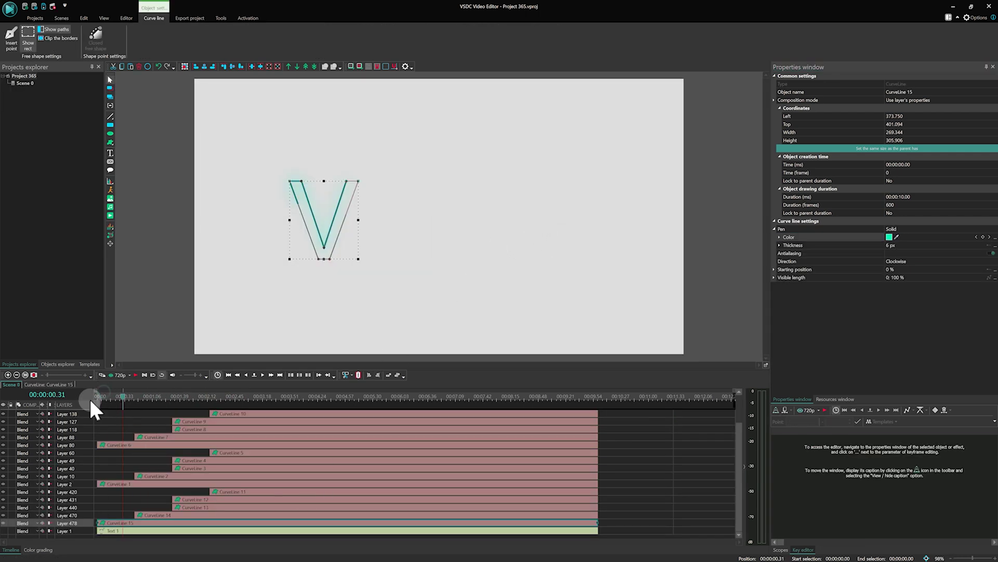
key("space")
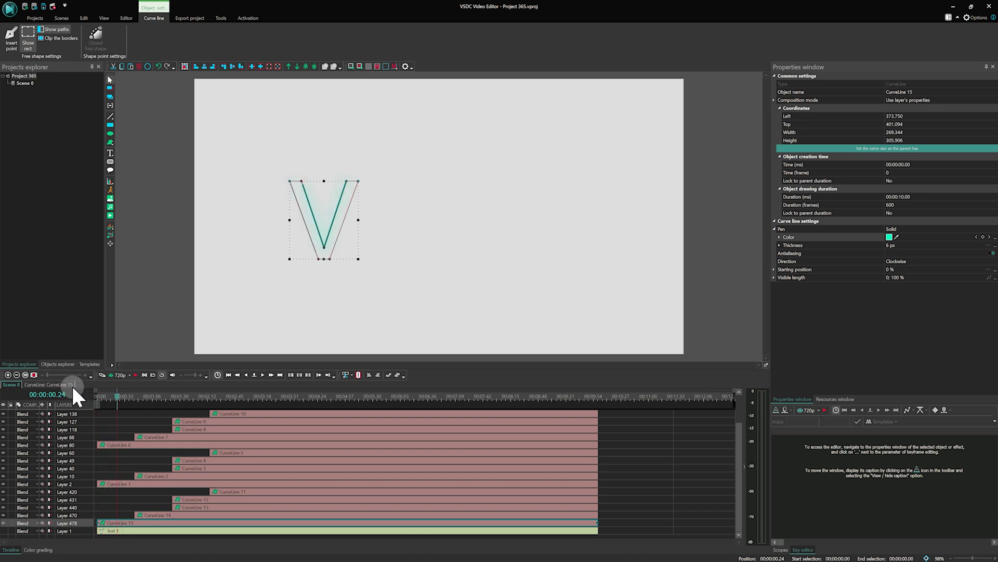